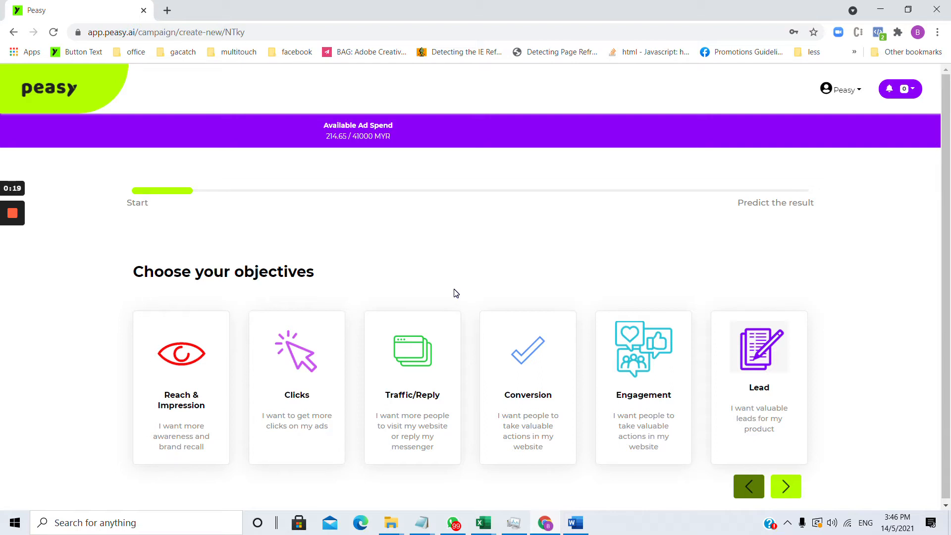
Choose Clicks as the campaign objective and continue to the campaign name question.
{"action": "left_click", "coordinate": [212, 373]}
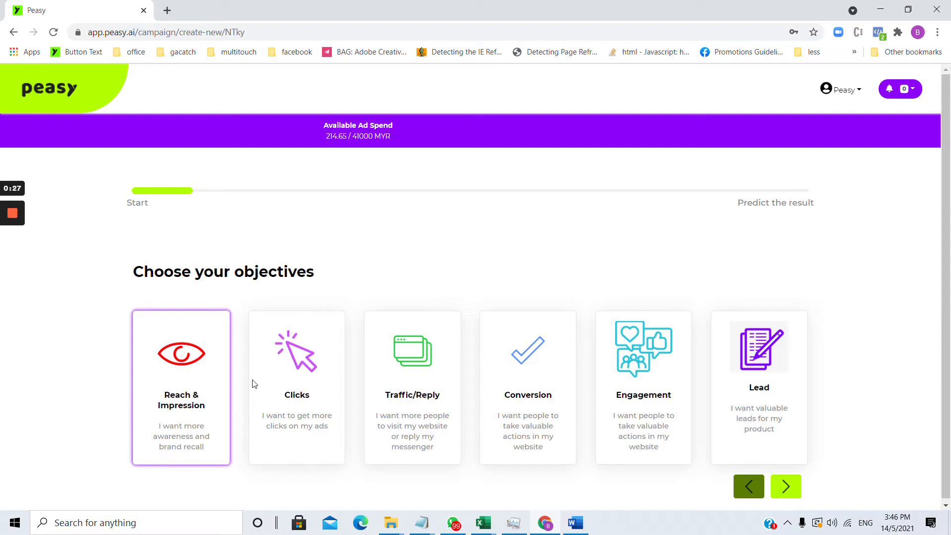
{"action": "left_click", "coordinate": [258, 426]}
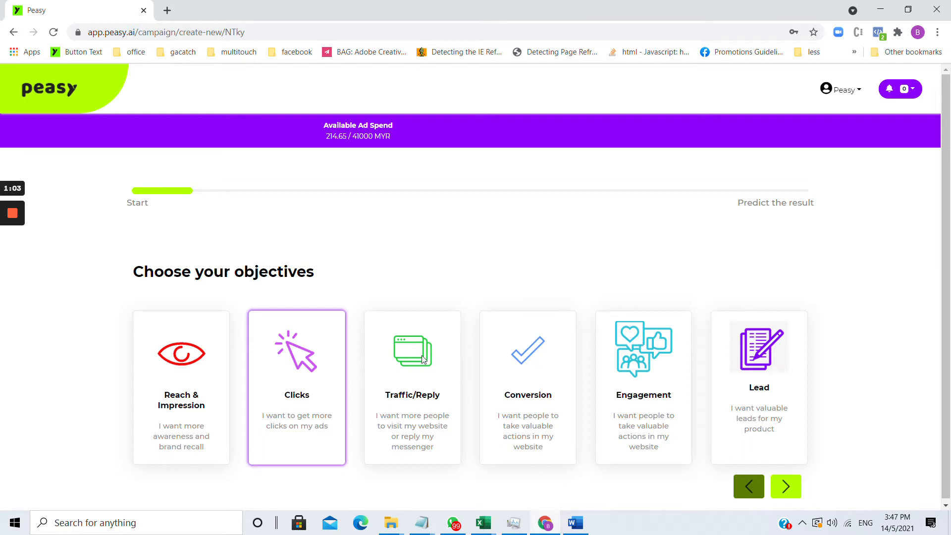
{"action": "left_click", "coordinate": [311, 327]}
{"action": "left_click", "coordinate": [786, 486]}
Name the campaign "click campaign" and set its end date to 05/19/2021.
{"action": "left_click", "coordinate": [333, 315]}
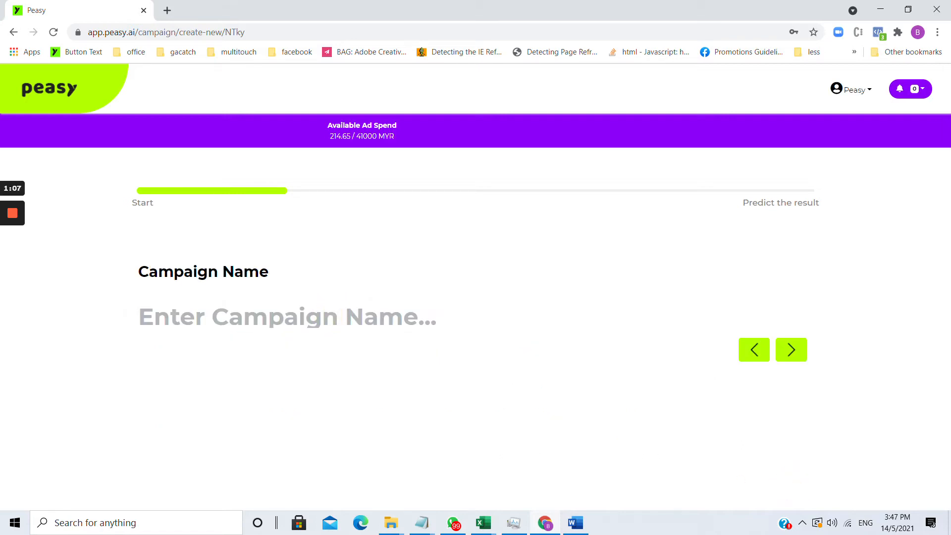
{"action": "type", "text": "click campaign"}
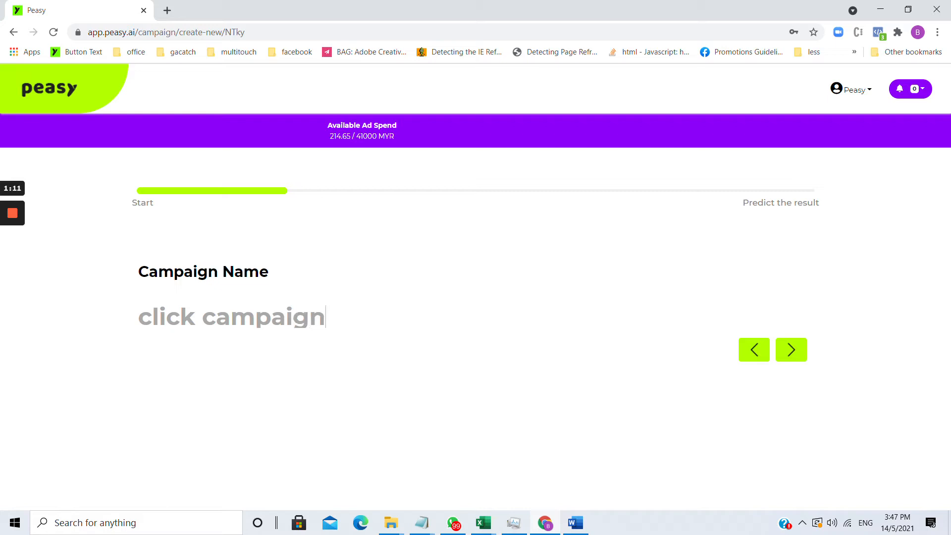
{"action": "left_click", "coordinate": [789, 349]}
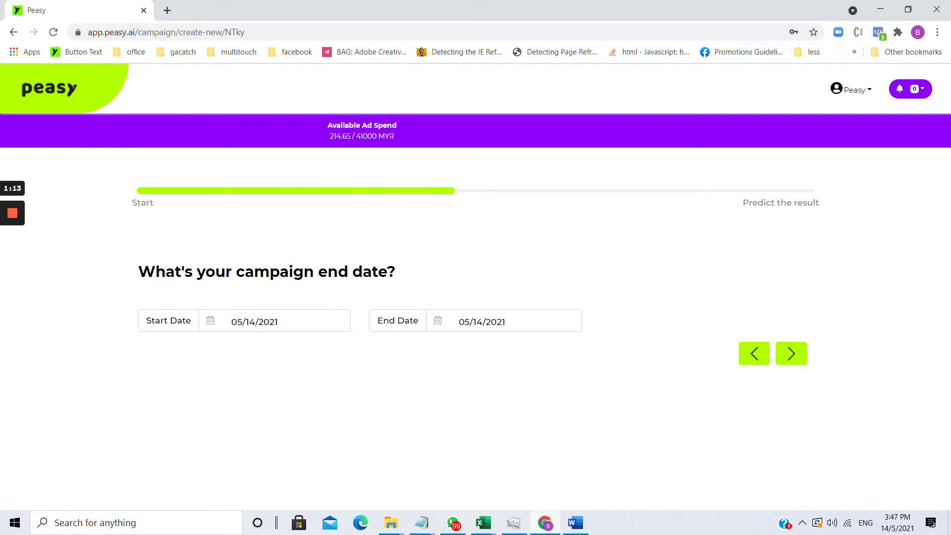
{"action": "left_click", "coordinate": [468, 323]}
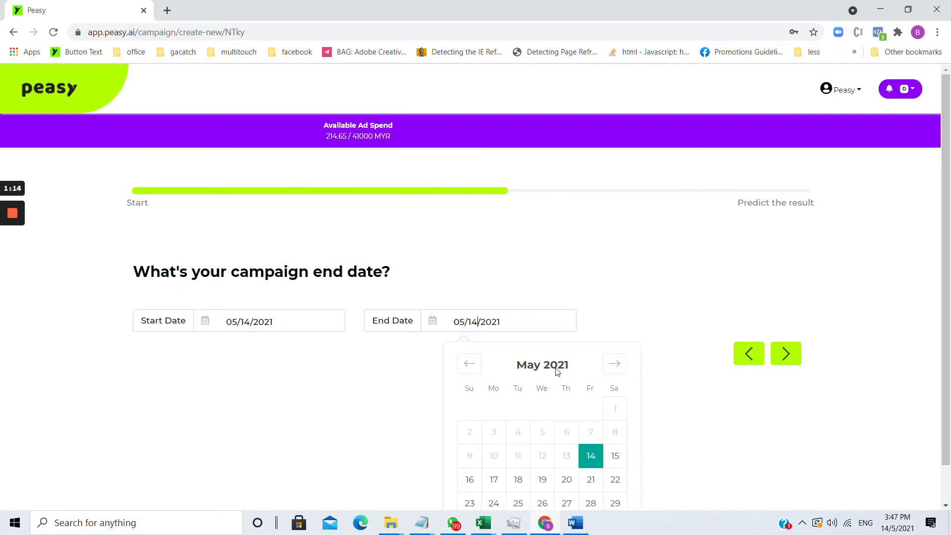
{"action": "left_click", "coordinate": [540, 481]}
{"action": "left_click", "coordinate": [789, 353]}
Set the campaign spend to 580 and the target number of clicks to 5000.
{"action": "left_click", "coordinate": [252, 325]}
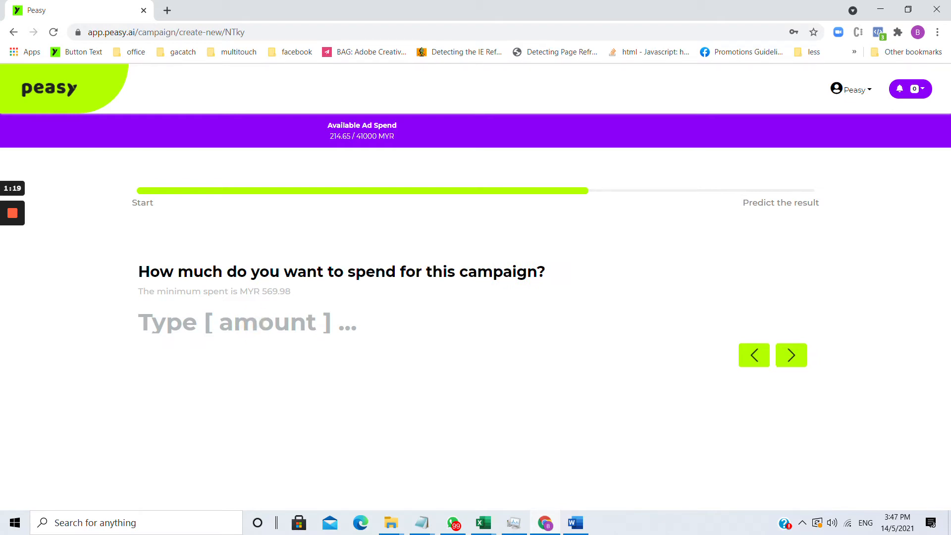
{"action": "type", "text": "580"}
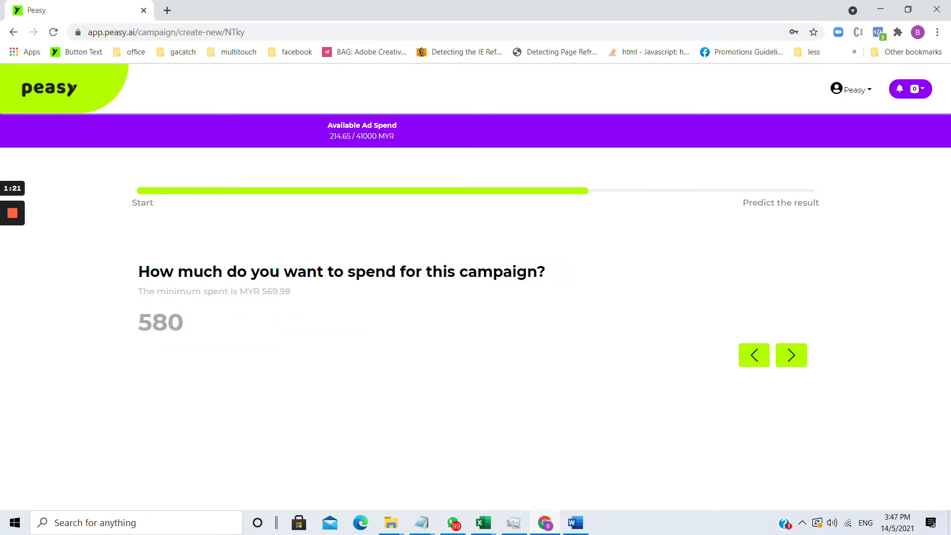
{"action": "key", "text": "Return"}
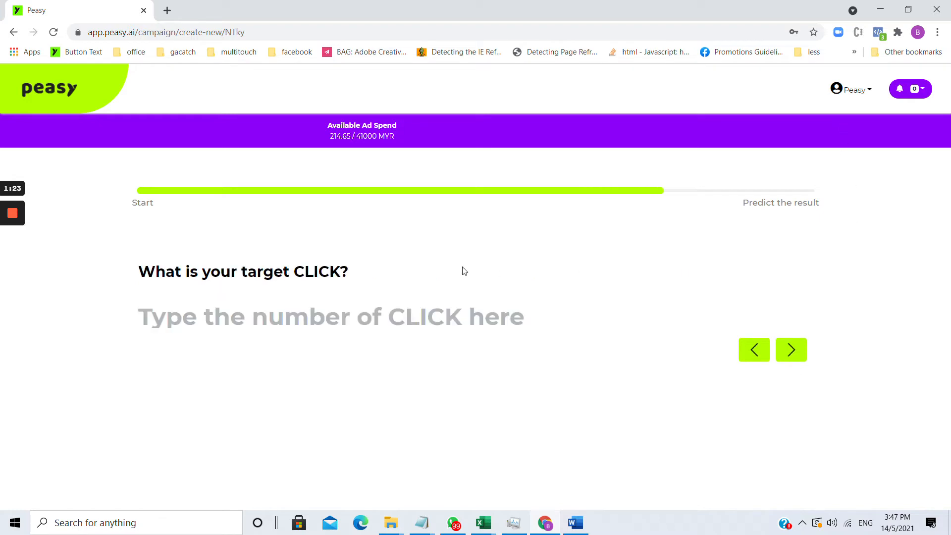
{"action": "left_click", "coordinate": [454, 317]}
{"action": "type", "text": "5000"}
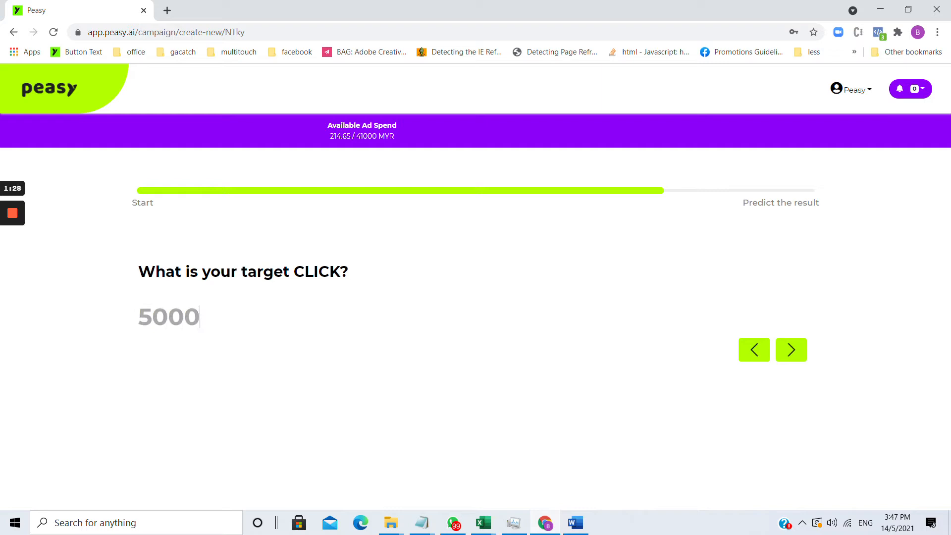
{"action": "left_click", "coordinate": [792, 349]}
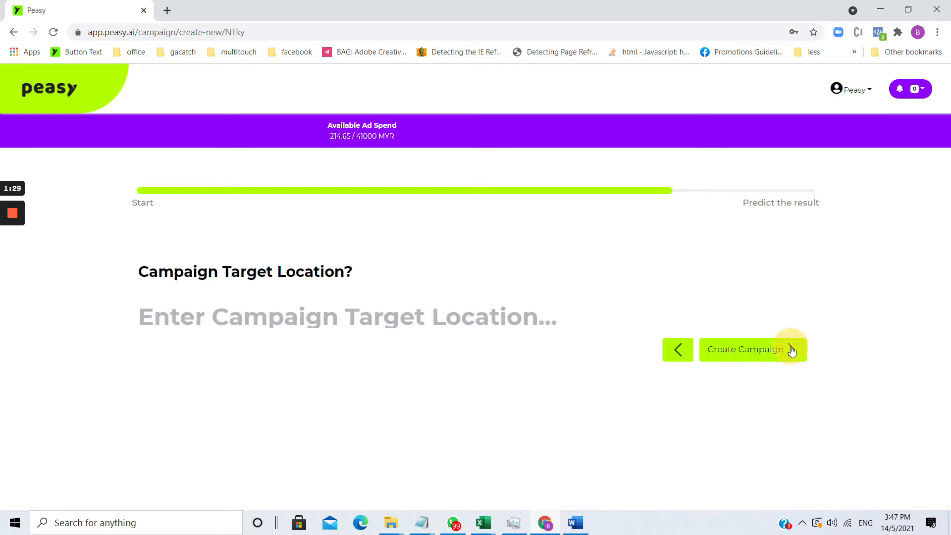
Set the campaign target location to Malaysia and create the campaign.
{"action": "left_click", "coordinate": [266, 320]}
{"action": "type", "text": "malaysia"}
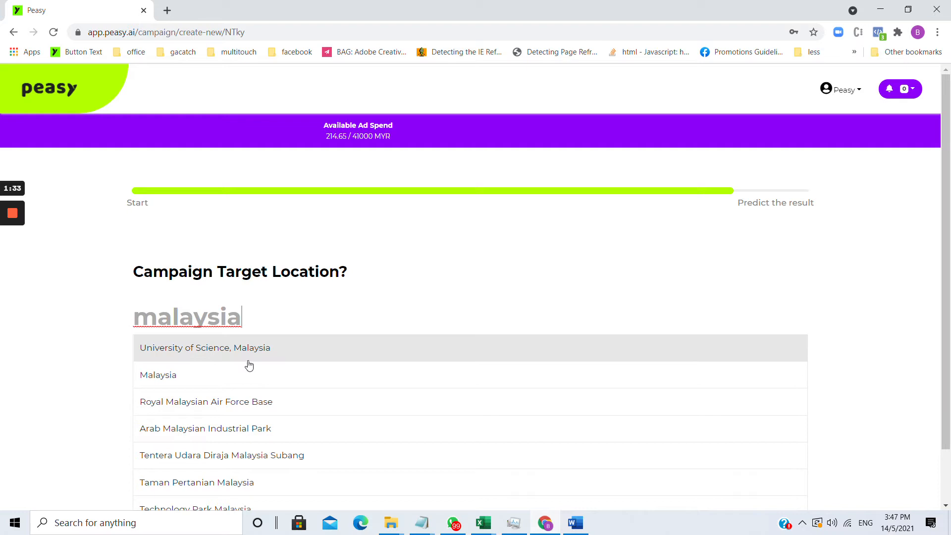
{"action": "left_click", "coordinate": [246, 373]}
{"action": "left_click", "coordinate": [782, 386]}
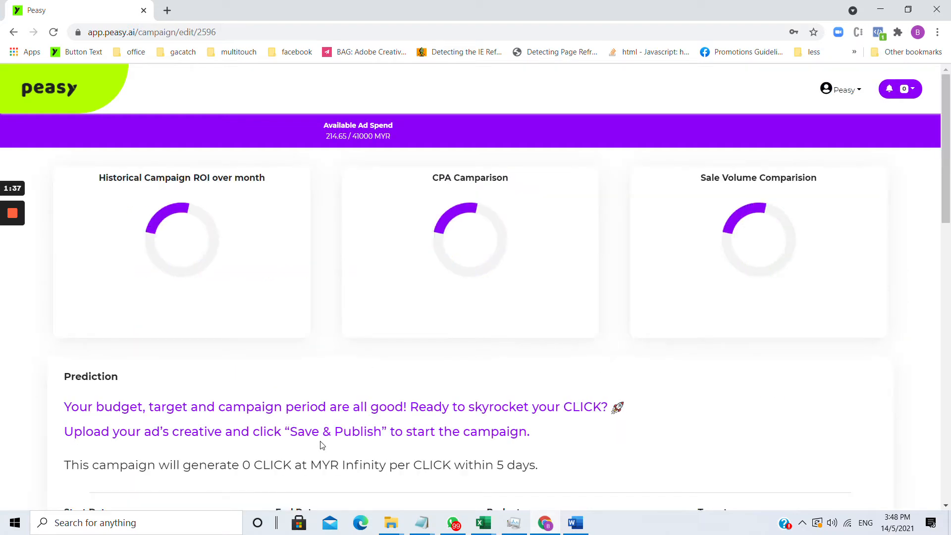
Examine the campaign's comparison charts, its click prediction and the audience list with budgets and channels.
{"action": "scroll", "coordinate": [321, 442], "scroll_direction": "down", "scroll_amount": 2}
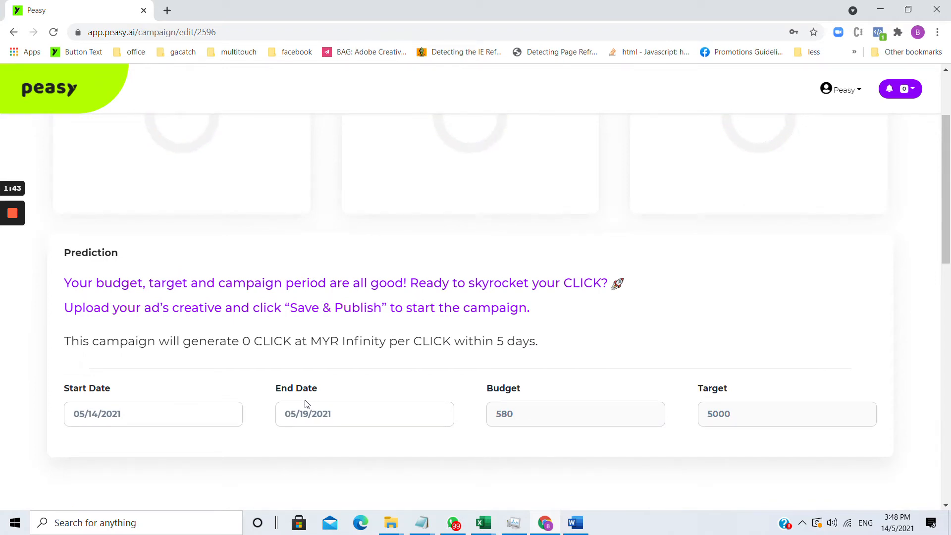
{"action": "scroll", "coordinate": [308, 408], "scroll_direction": "up", "scroll_amount": 2}
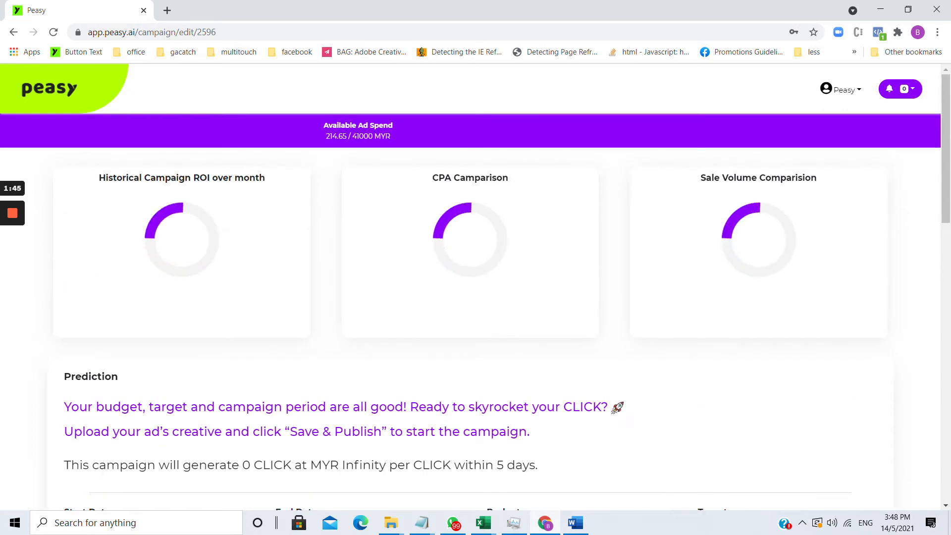
{"action": "scroll", "coordinate": [76, 266], "scroll_direction": "down", "scroll_amount": 3}
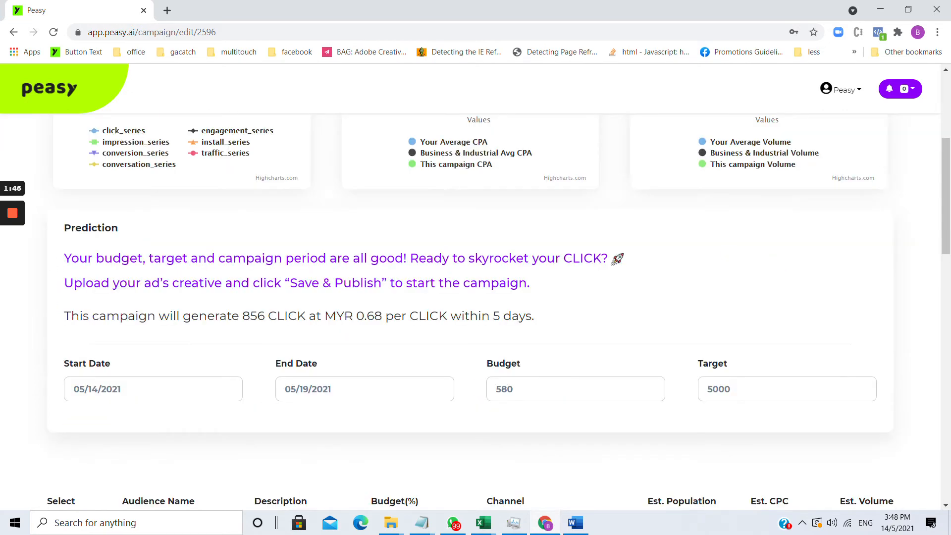
{"action": "scroll", "coordinate": [415, 263], "scroll_direction": "up", "scroll_amount": 3}
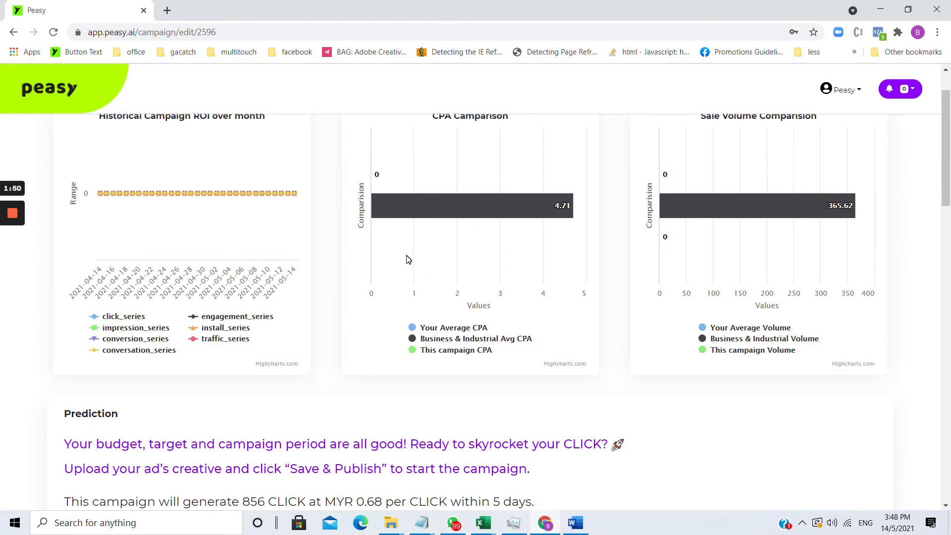
{"action": "scroll", "coordinate": [405, 259], "scroll_direction": "down", "scroll_amount": 6}
{"action": "left_click_drag", "start_coordinate": [92, 191], "coordinate": [381, 193]}
{"action": "left_click", "coordinate": [385, 176]}
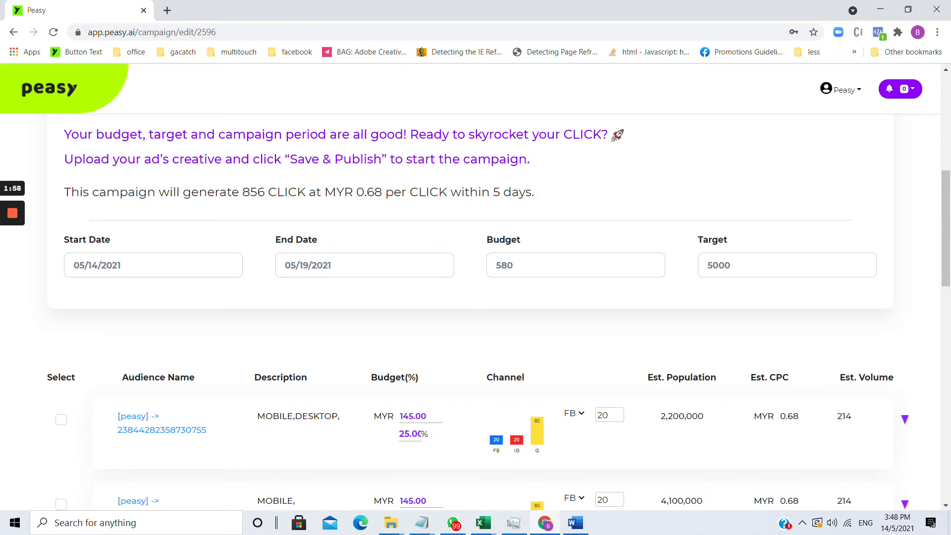
{"action": "scroll", "coordinate": [361, 186], "scroll_direction": "down", "scroll_amount": 2}
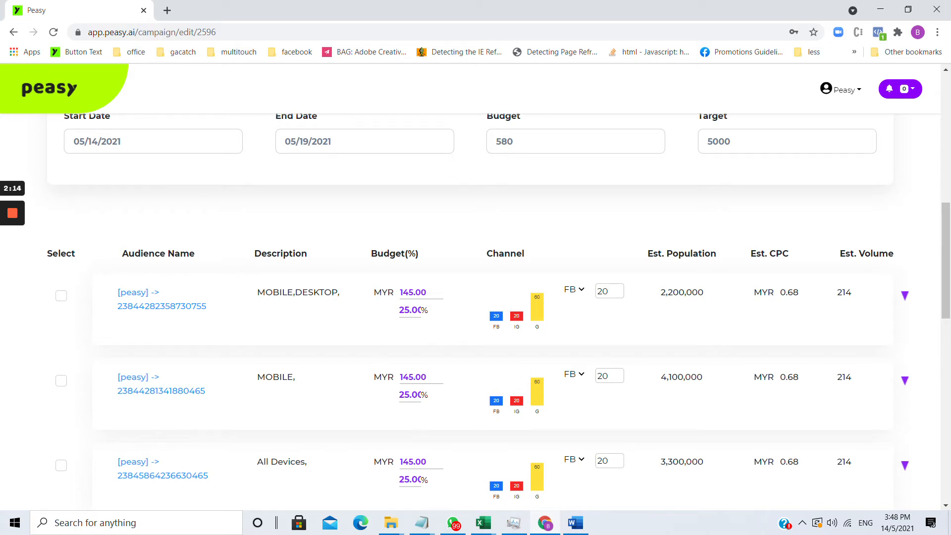
{"action": "scroll", "coordinate": [423, 459], "scroll_direction": "down", "scroll_amount": 2}
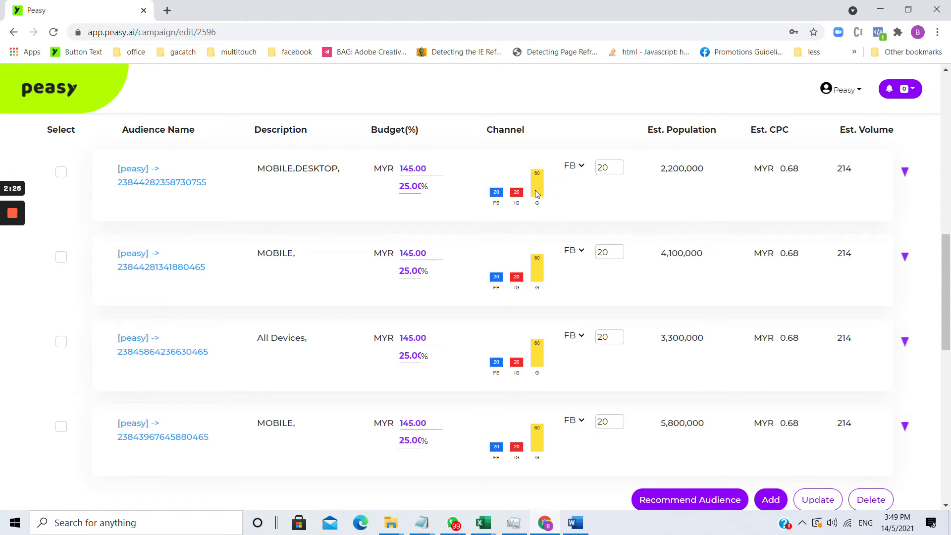
Select the G channel for the first audience (MOBILE,DESKTOP) and set its percentage to 0.
{"action": "left_click", "coordinate": [574, 165]}
{"action": "left_click", "coordinate": [577, 196]}
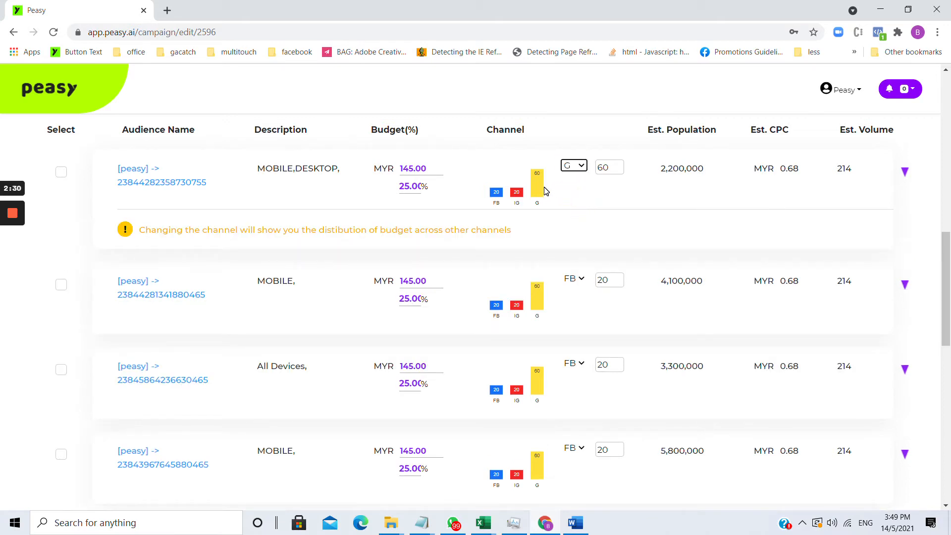
{"action": "mouse_move", "coordinate": [543, 190]}
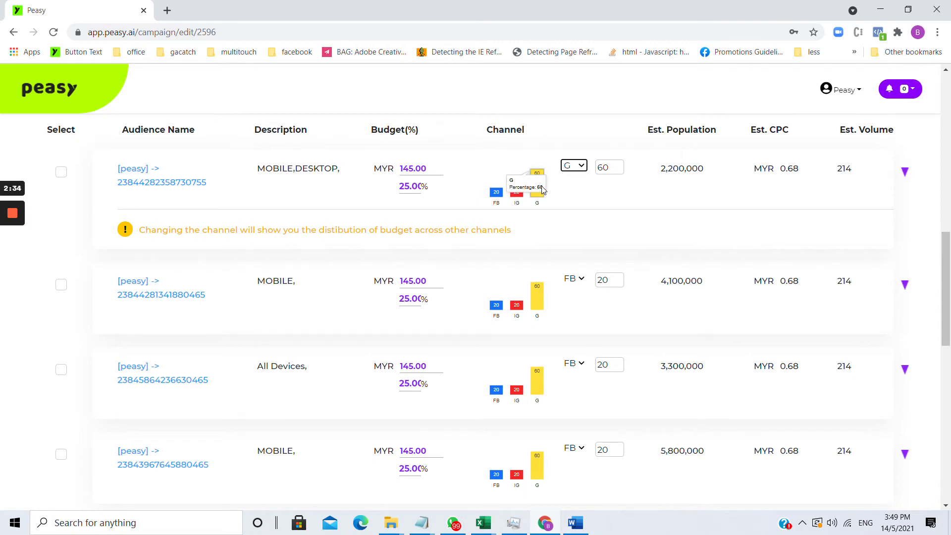
{"action": "scroll", "coordinate": [463, 301], "scroll_direction": "down", "scroll_amount": 5}
{"action": "scroll", "coordinate": [485, 261], "scroll_direction": "up", "scroll_amount": 5}
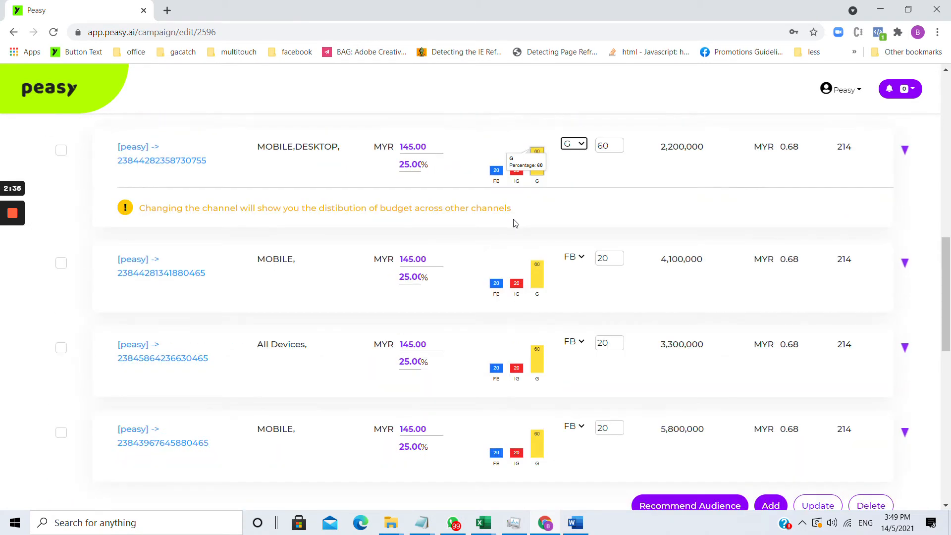
{"action": "scroll", "coordinate": [515, 224], "scroll_direction": "up", "scroll_amount": 3}
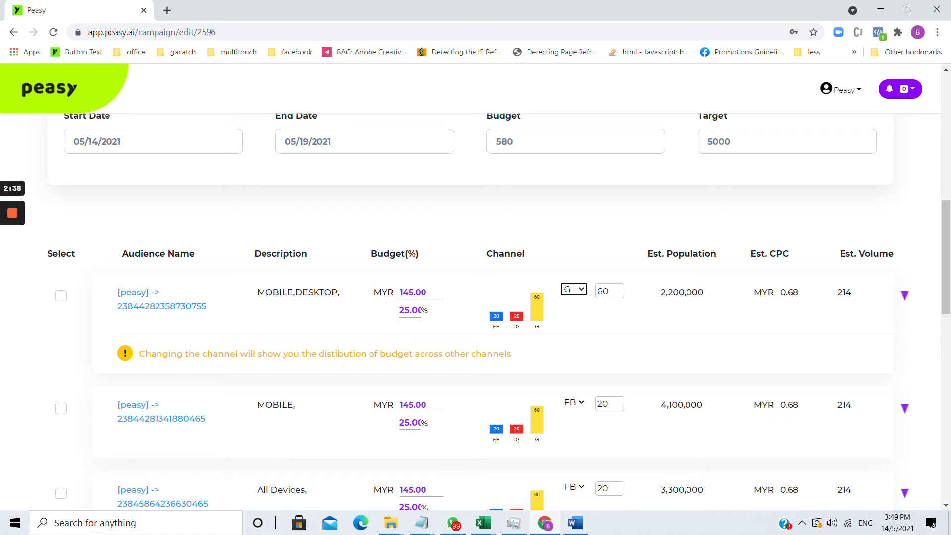
{"action": "key", "text": "Tab"}
{"action": "type", "text": "0"}
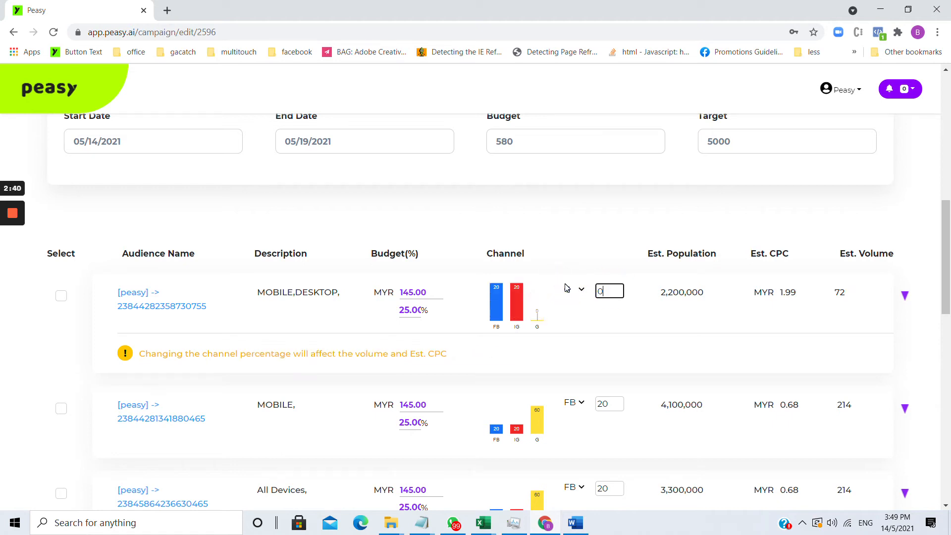
{"action": "left_click", "coordinate": [557, 261]}
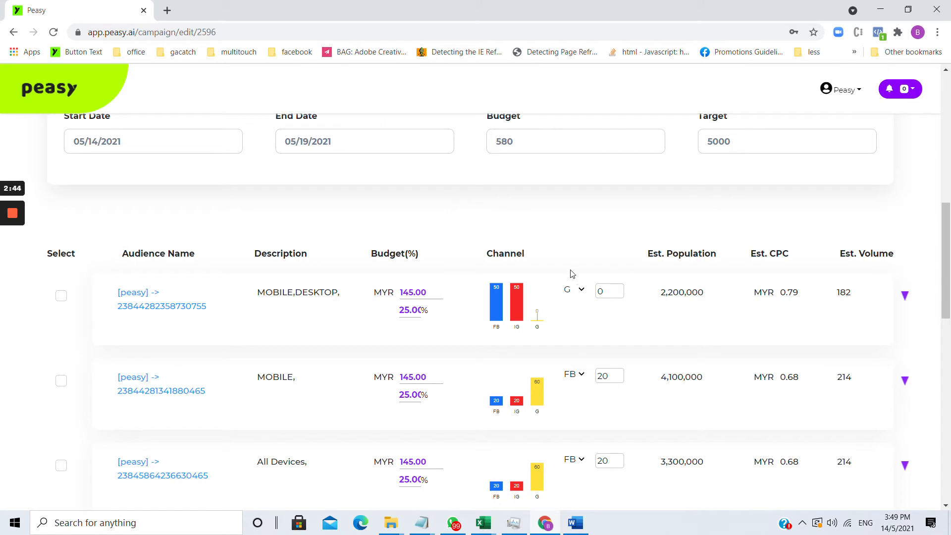
Add a new post with the uploaded image creative "1080x1080 - Test" from the Test Images folder and save it.
{"action": "mouse_move", "coordinate": [523, 321]}
{"action": "scroll", "coordinate": [516, 263], "scroll_direction": "down", "scroll_amount": 1}
{"action": "scroll", "coordinate": [516, 261], "scroll_direction": "down", "scroll_amount": 1}
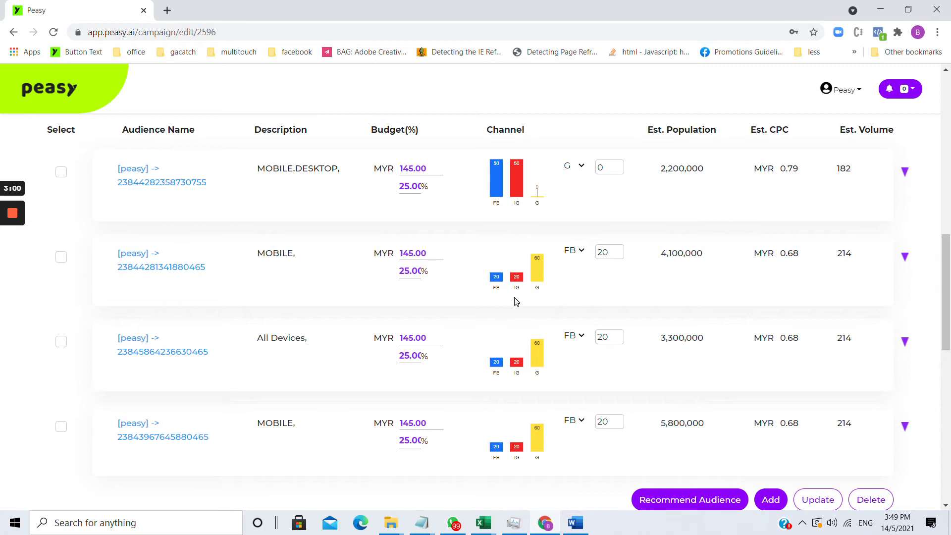
{"action": "scroll", "coordinate": [514, 305], "scroll_direction": "down", "scroll_amount": 5}
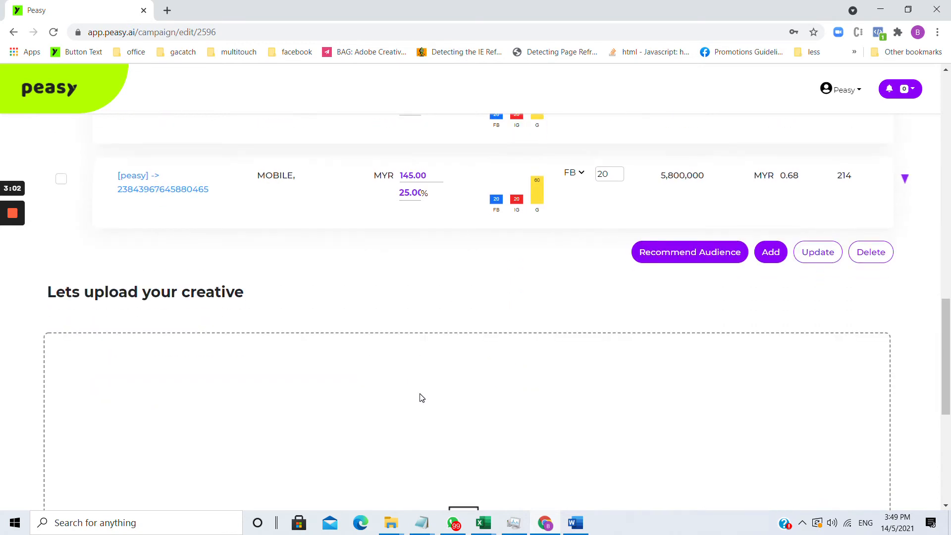
{"action": "scroll", "coordinate": [427, 404], "scroll_direction": "down", "scroll_amount": 1}
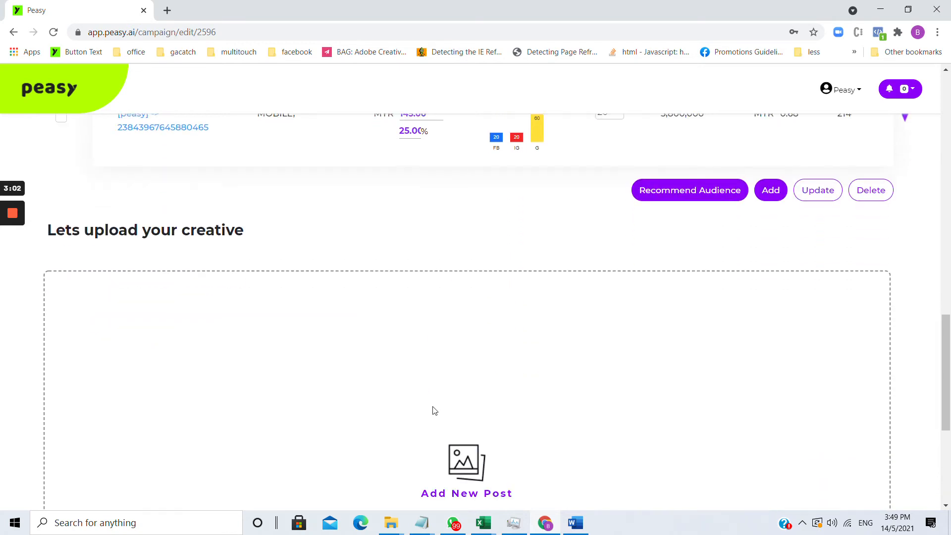
{"action": "left_click", "coordinate": [467, 483]}
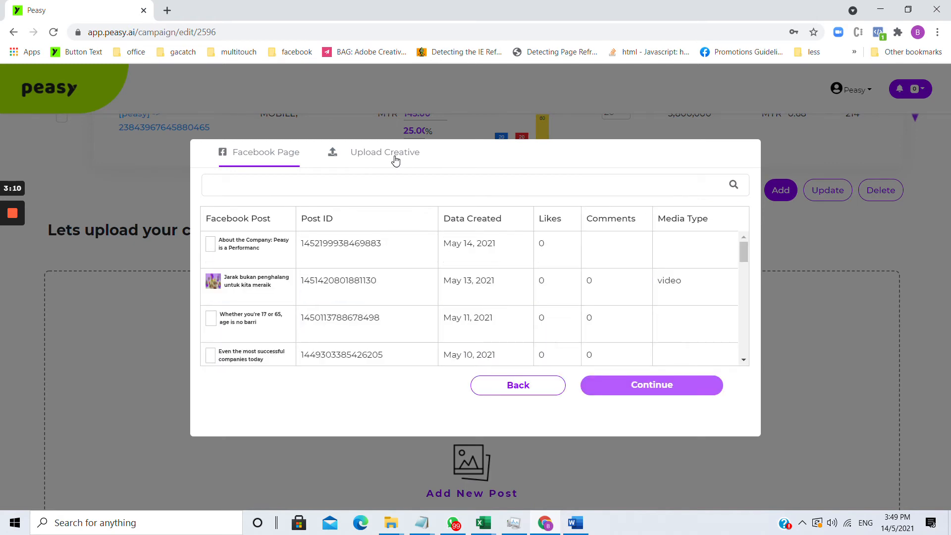
{"action": "left_click", "coordinate": [395, 158]}
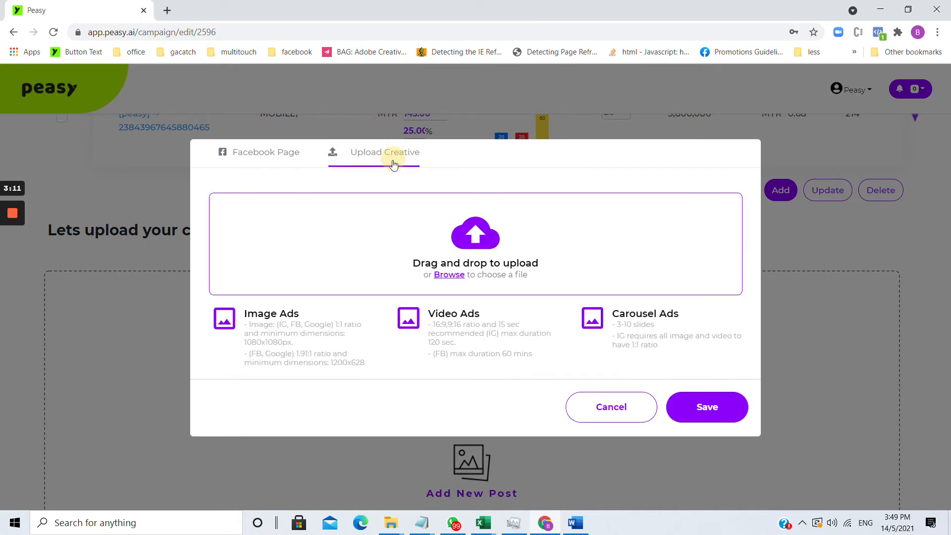
{"action": "left_click", "coordinate": [478, 251]}
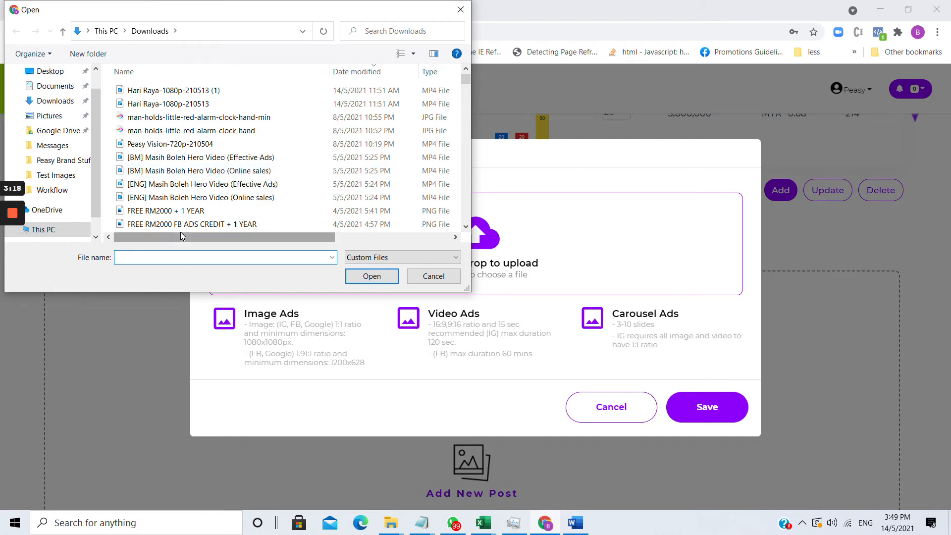
{"action": "scroll", "coordinate": [270, 176], "scroll_direction": "down", "scroll_amount": 10}
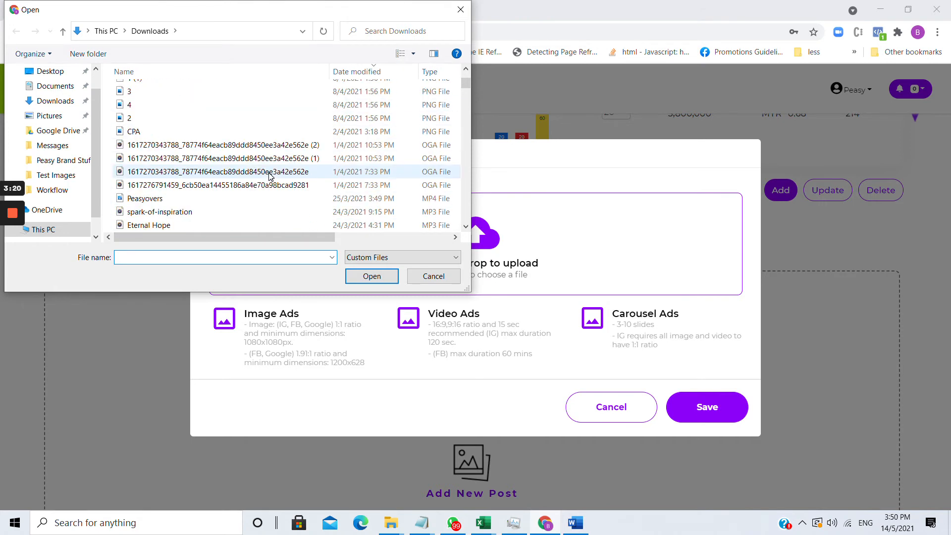
{"action": "scroll", "coordinate": [270, 176], "scroll_direction": "down", "scroll_amount": 8}
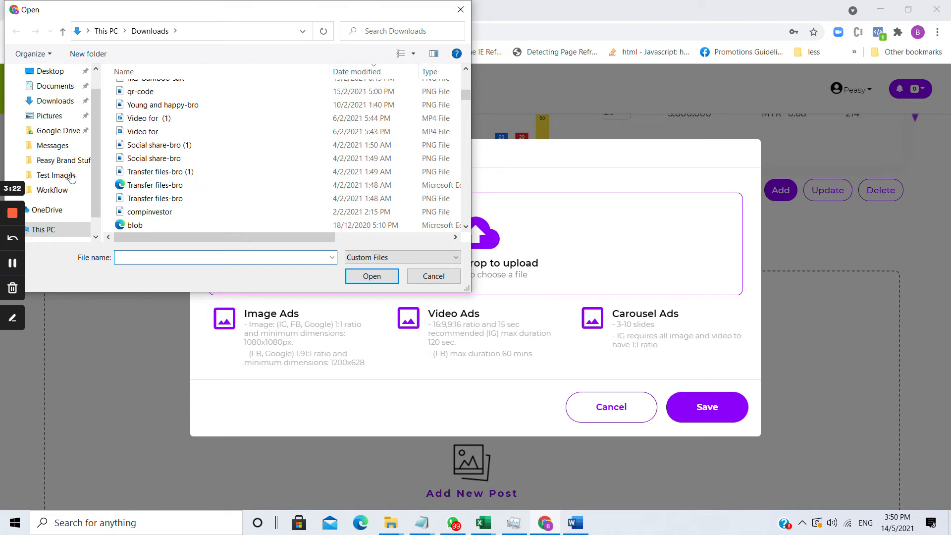
{"action": "left_click", "coordinate": [55, 175]}
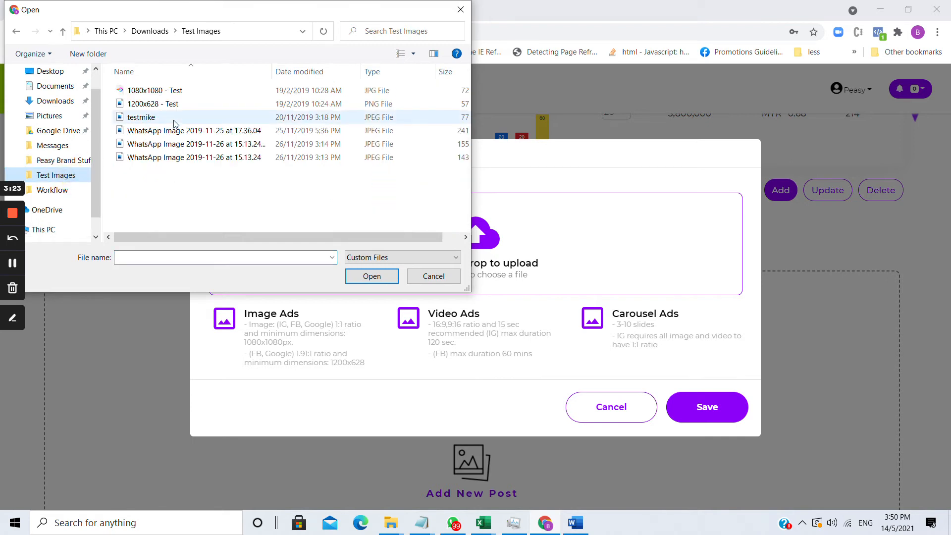
{"action": "double_click", "coordinate": [167, 94]}
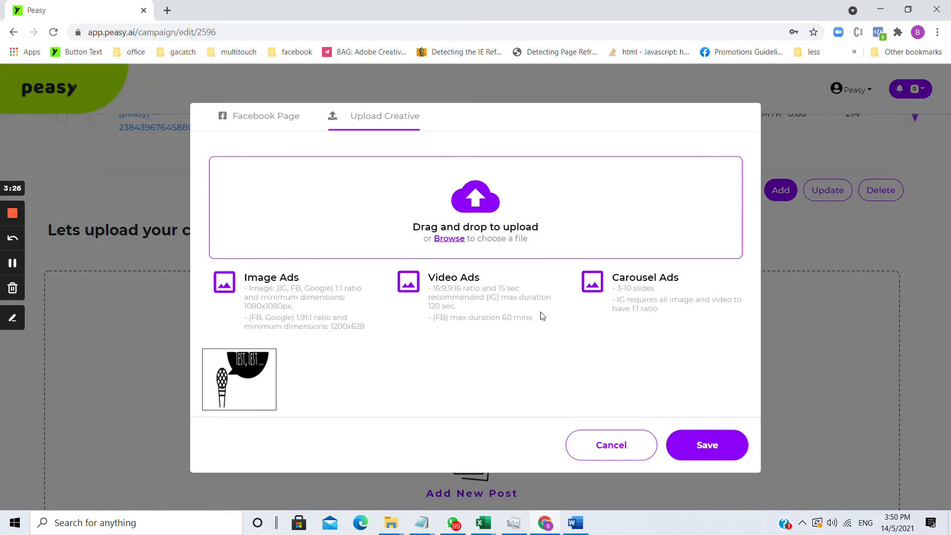
{"action": "left_click", "coordinate": [684, 442]}
Upload both Test images, the WhatsApp image of 2019-11-25 and the first one of 2019-11-26 as another post, save it and page through its slides.
{"action": "scroll", "coordinate": [406, 276], "scroll_direction": "down", "scroll_amount": 5}
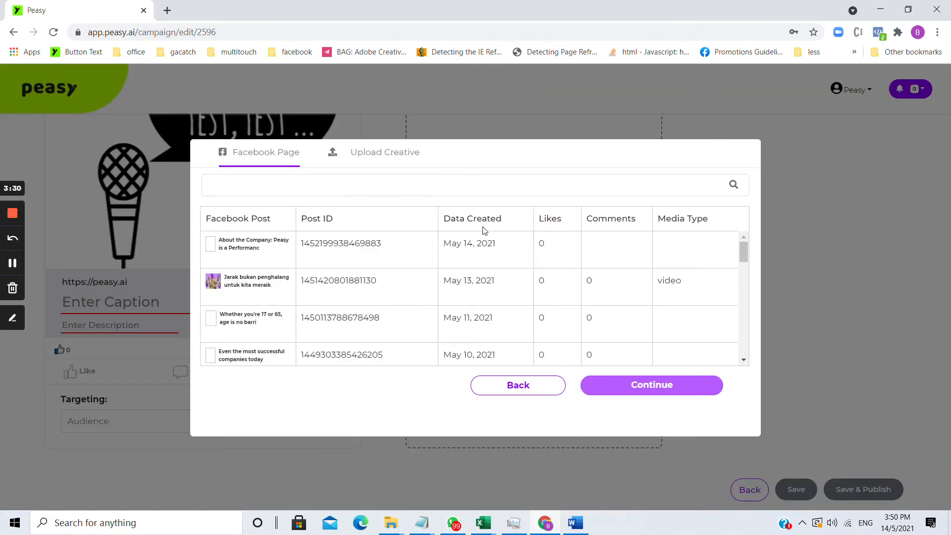
{"action": "left_click", "coordinate": [380, 154]}
{"action": "left_click", "coordinate": [470, 238]}
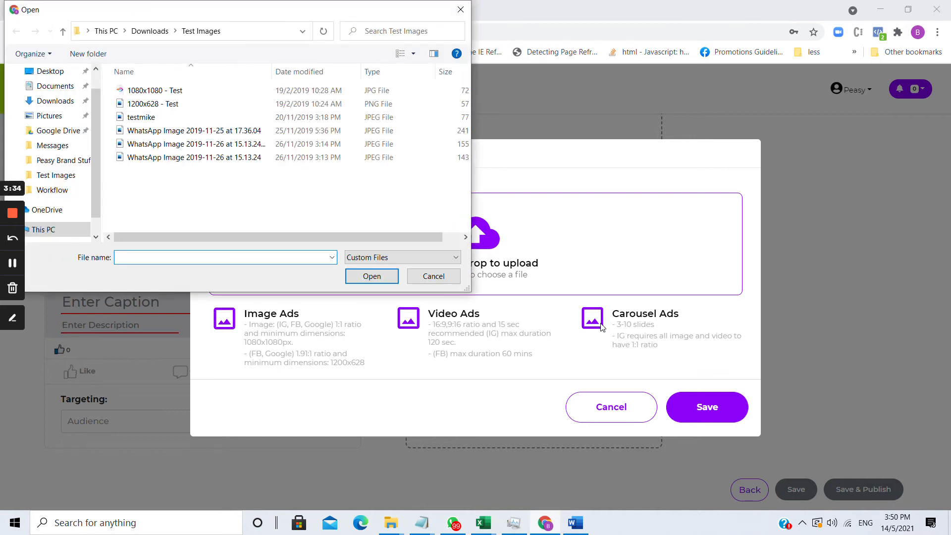
{"action": "left_click", "coordinate": [174, 94]}
{"action": "left_click", "coordinate": [170, 104], "text": "ctrl"}
{"action": "left_click", "coordinate": [170, 130], "text": "ctrl"}
{"action": "left_click", "coordinate": [170, 144], "text": "ctrl"}
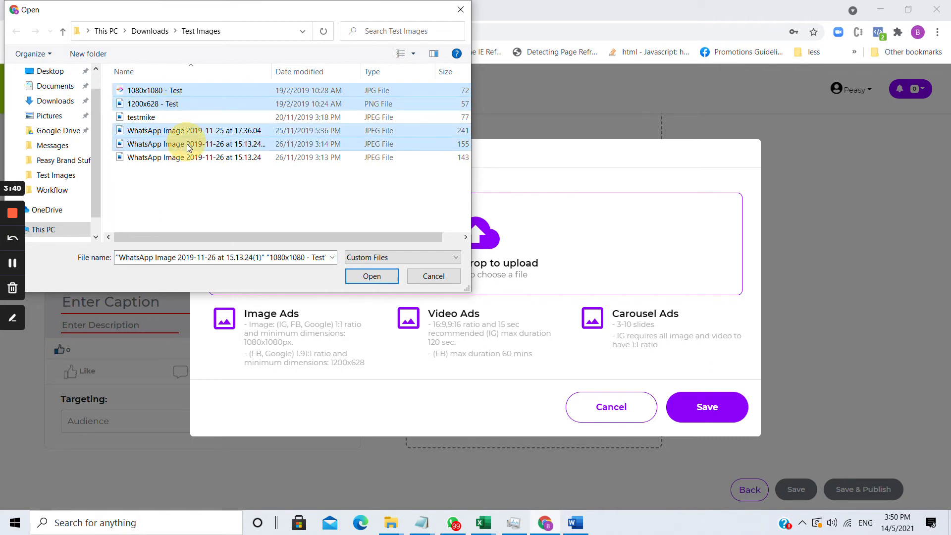
{"action": "left_click", "coordinate": [355, 274]}
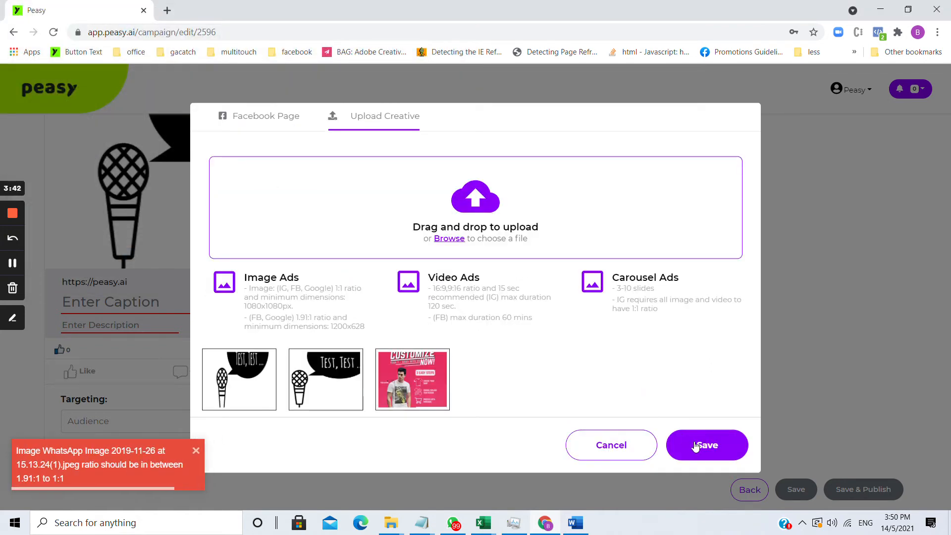
{"action": "left_click", "coordinate": [707, 446]}
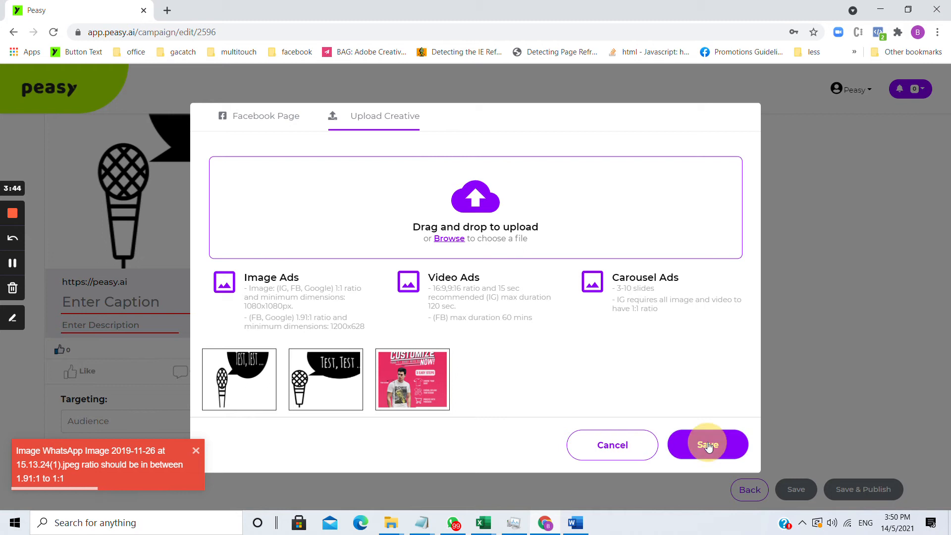
{"action": "scroll", "coordinate": [668, 355], "scroll_direction": "up", "scroll_amount": 3}
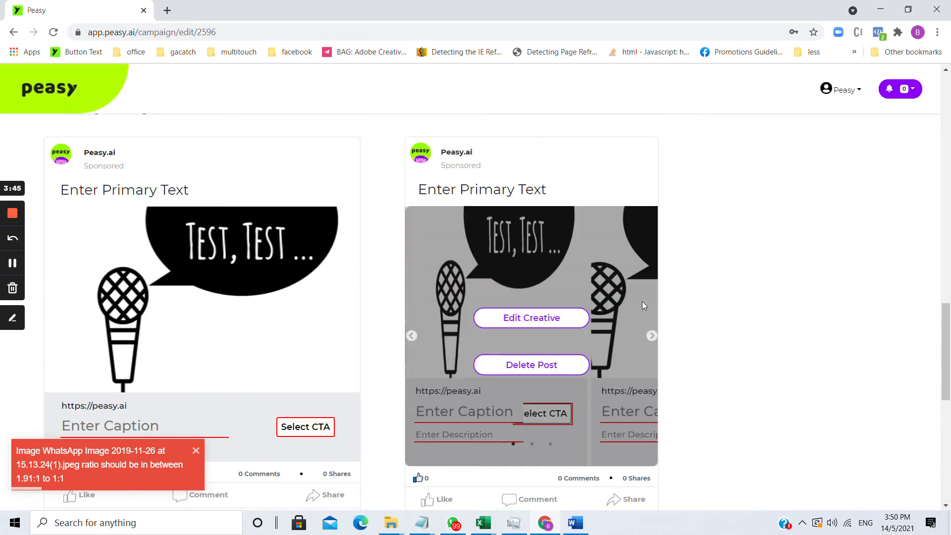
{"action": "left_click", "coordinate": [652, 336]}
{"action": "left_click", "coordinate": [652, 337]}
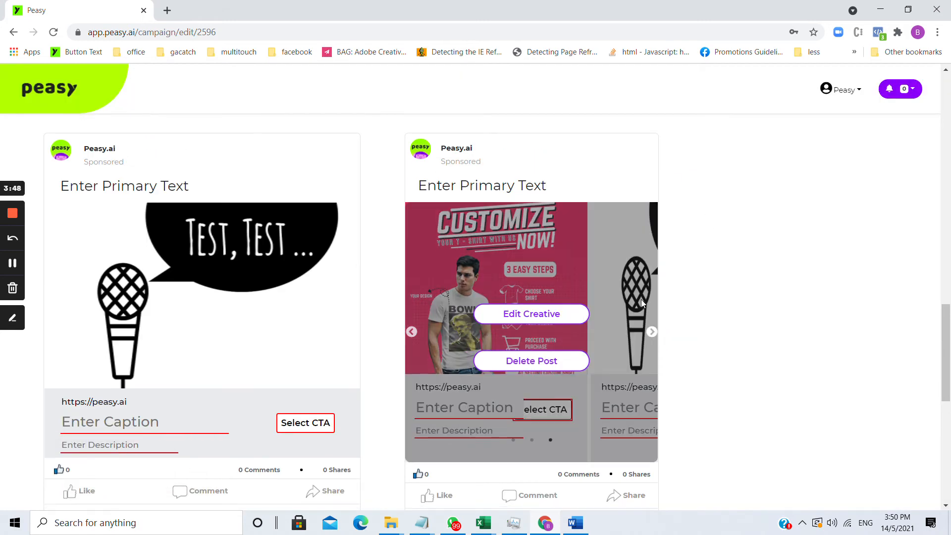
Add another new post with the uploaded video UFO.mp4 from the Downloads folder and save it.
{"action": "scroll", "coordinate": [134, 408], "scroll_direction": "down", "scroll_amount": 6}
{"action": "left_click", "coordinate": [134, 407]}
{"action": "left_click", "coordinate": [365, 164]}
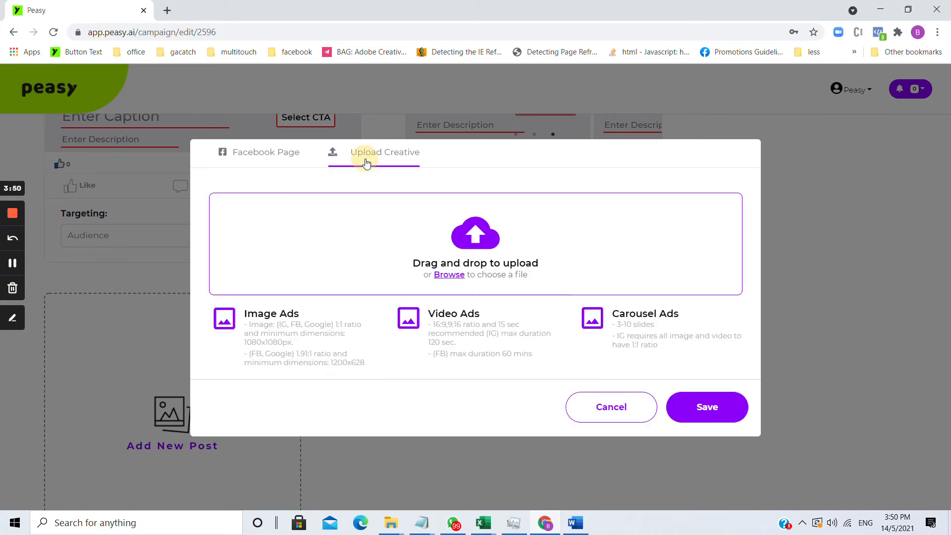
{"action": "left_click", "coordinate": [466, 242]}
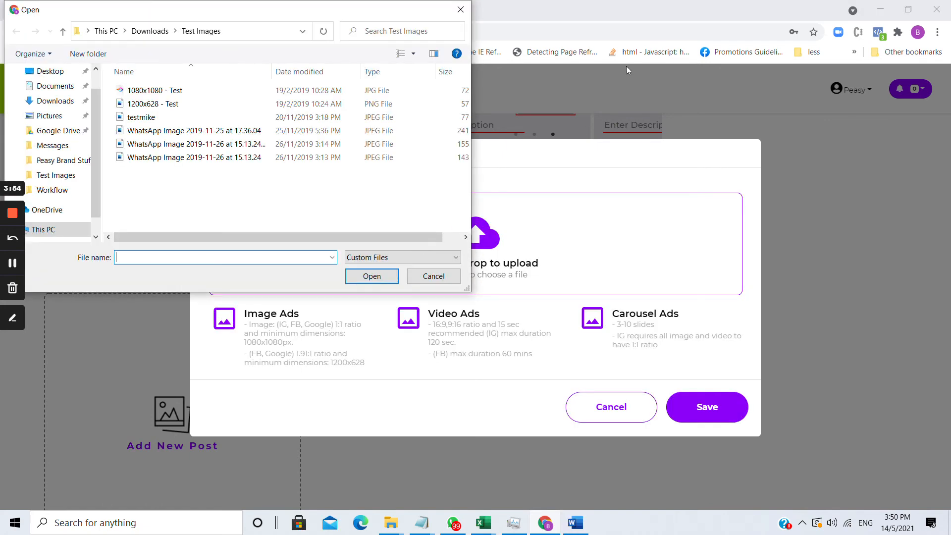
{"action": "left_click", "coordinate": [149, 31]}
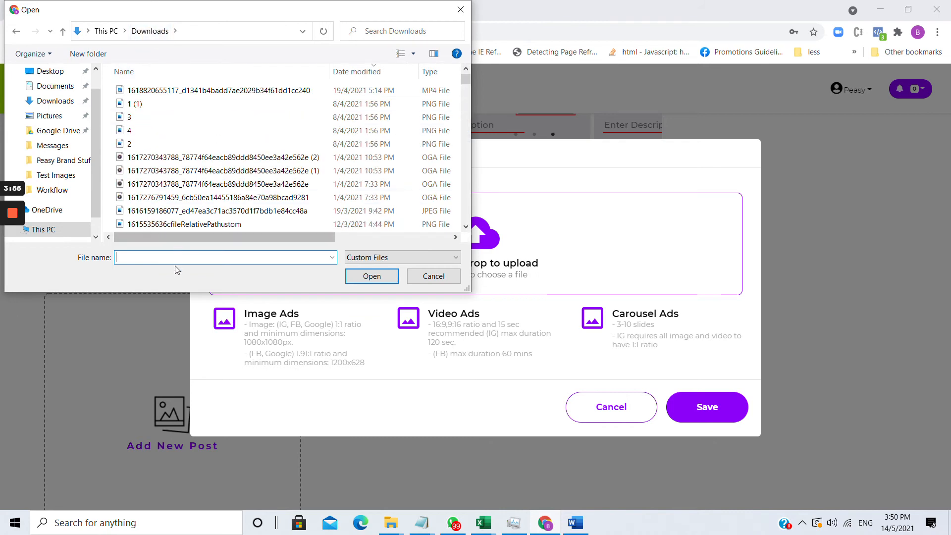
{"action": "type", "text": "ufo"}
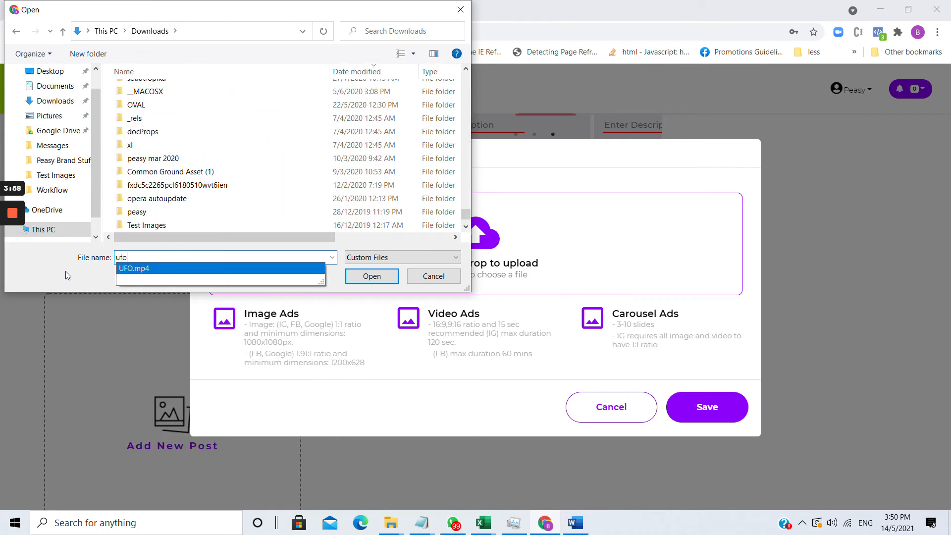
{"action": "left_click", "coordinate": [170, 270]}
{"action": "left_click", "coordinate": [372, 276]}
{"action": "left_click", "coordinate": [708, 445]}
Check the first audience's channel split and the audiences offered for targeting the video post.
{"action": "scroll", "coordinate": [626, 309], "scroll_direction": "up", "scroll_amount": 12}
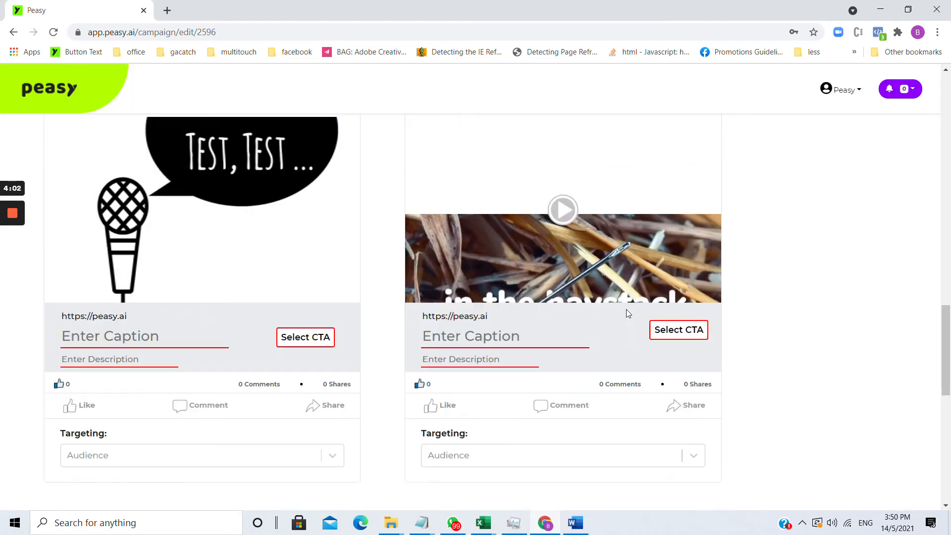
{"action": "scroll", "coordinate": [628, 305], "scroll_direction": "up", "scroll_amount": 5}
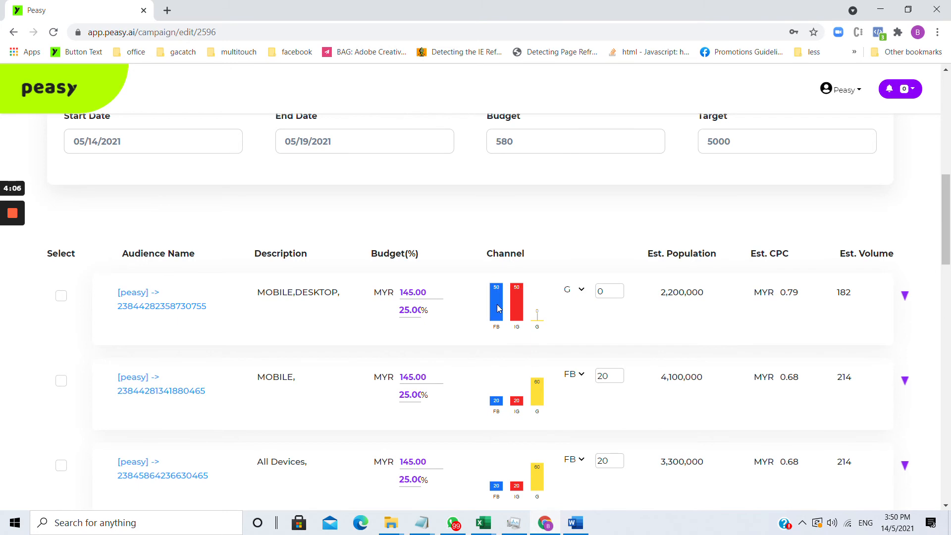
{"action": "mouse_move", "coordinate": [501, 303]}
{"action": "scroll", "coordinate": [404, 266], "scroll_direction": "down", "scroll_amount": 10}
{"action": "left_click", "coordinate": [580, 418]}
{"action": "left_click", "coordinate": [636, 420]}
{"action": "left_click", "coordinate": [693, 421]}
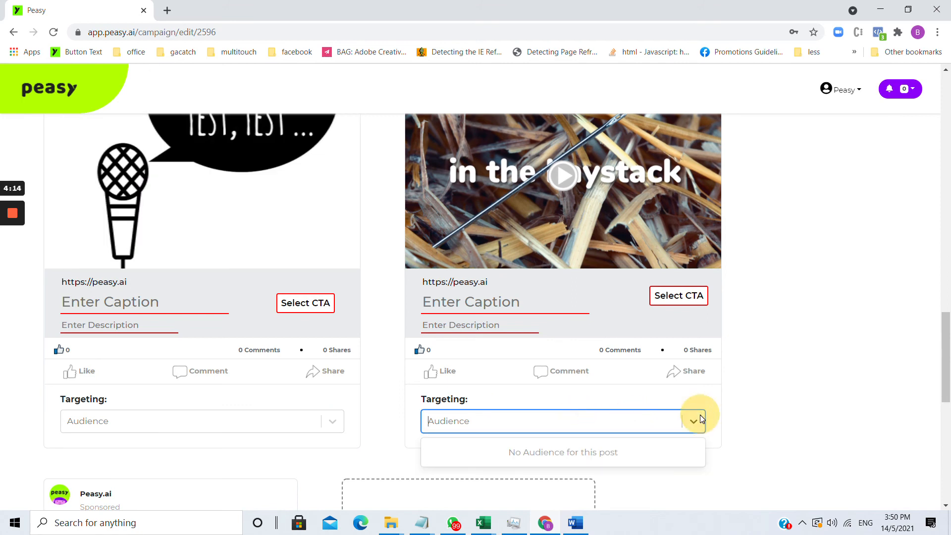
Update the audience list and target the video post at the first audience (MOBILE,DESKTOP).
{"action": "scroll", "coordinate": [754, 388], "scroll_direction": "up", "scroll_amount": 10}
{"action": "left_click", "coordinate": [818, 314]}
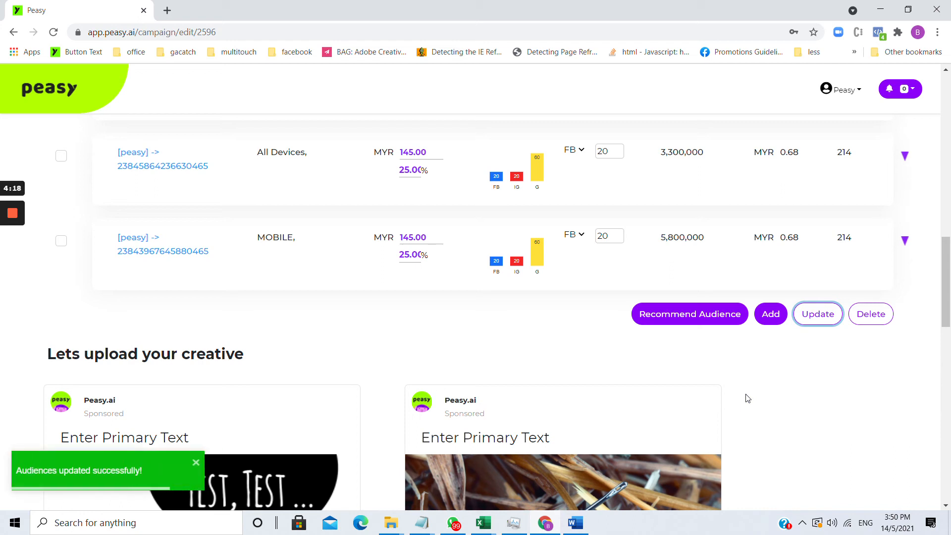
{"action": "scroll", "coordinate": [743, 397], "scroll_direction": "down", "scroll_amount": 12}
{"action": "scroll", "coordinate": [720, 187], "scroll_direction": "up", "scroll_amount": 4}
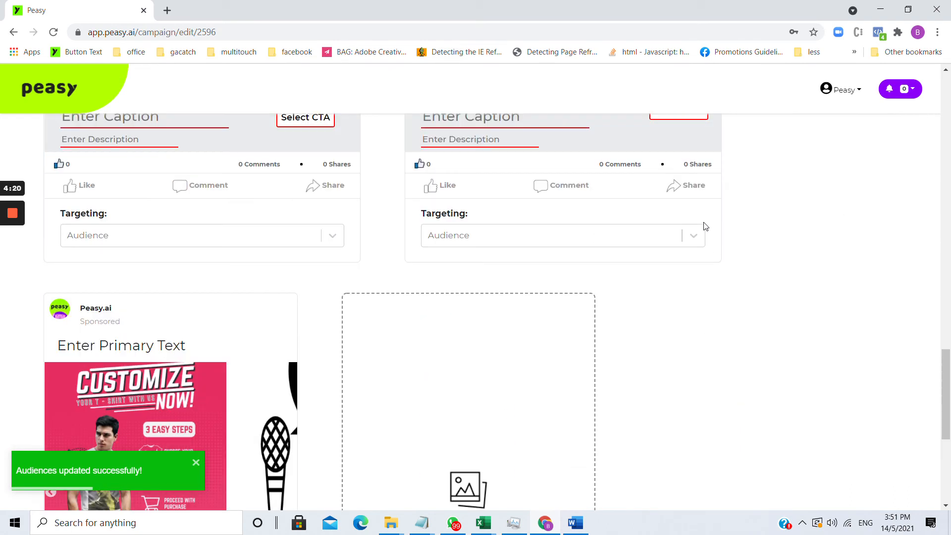
{"action": "left_click", "coordinate": [701, 235]}
{"action": "left_click", "coordinate": [664, 265]}
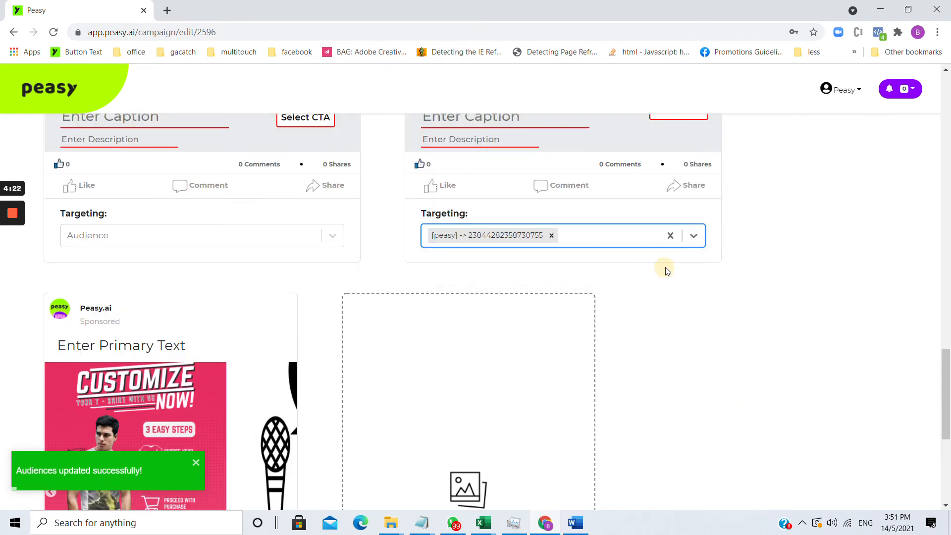
Try to choose a target audience for the carousel post.
{"action": "scroll", "coordinate": [712, 325], "scroll_direction": "down", "scroll_amount": 5}
{"action": "scroll", "coordinate": [556, 163], "scroll_direction": "up", "scroll_amount": 12}
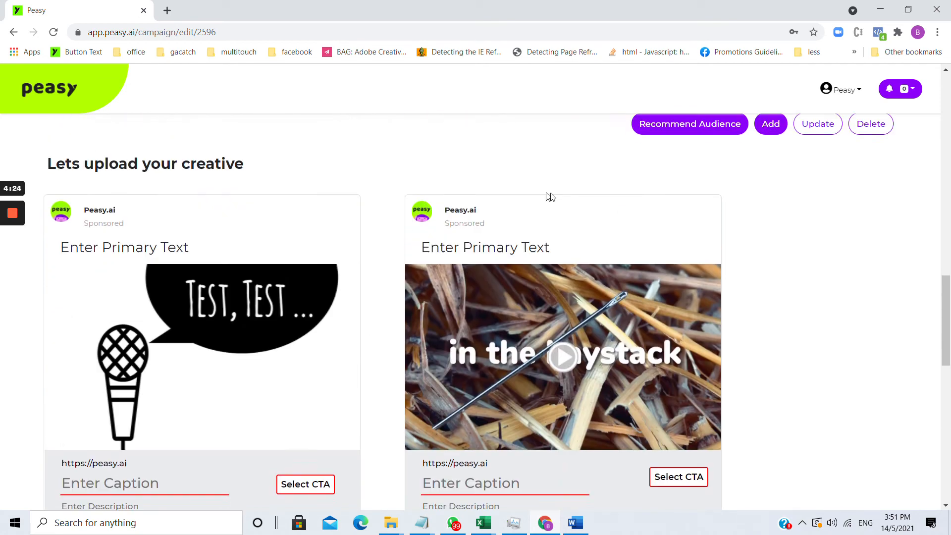
{"action": "scroll", "coordinate": [545, 297], "scroll_direction": "down", "scroll_amount": 8}
{"action": "scroll", "coordinate": [527, 286], "scroll_direction": "down", "scroll_amount": 5}
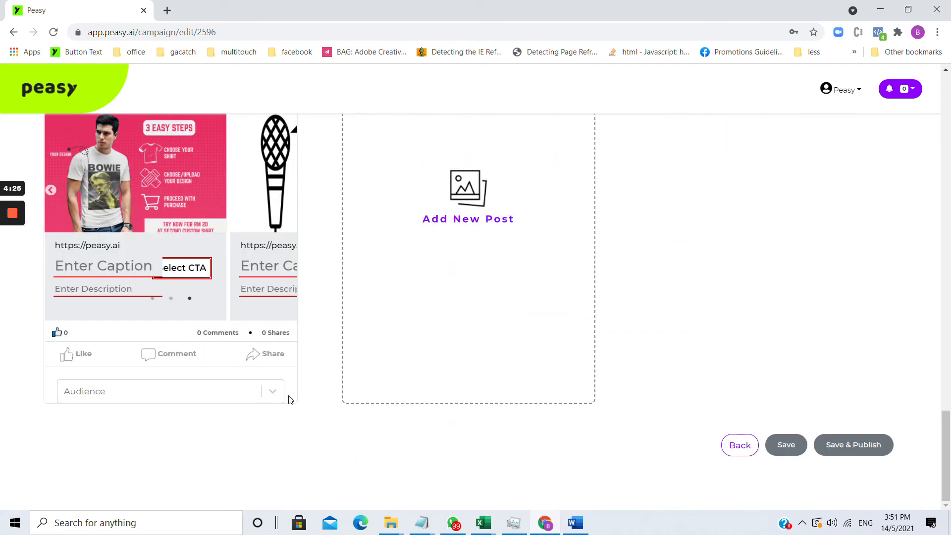
{"action": "left_click", "coordinate": [273, 392]}
{"action": "left_click", "coordinate": [268, 397]}
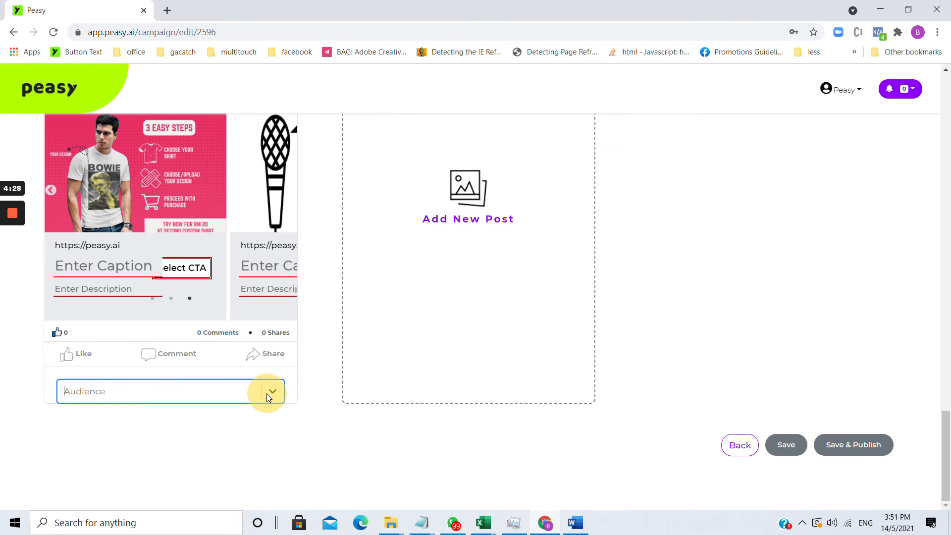
{"action": "scroll", "coordinate": [223, 391], "scroll_direction": "up", "scroll_amount": 5}
{"action": "scroll", "coordinate": [223, 391], "scroll_direction": "down", "scroll_amount": 5}
Target the single-image microphone post at all four campaign audiences.
{"action": "scroll", "coordinate": [233, 387], "scroll_direction": "up", "scroll_amount": 10}
{"action": "scroll", "coordinate": [305, 257], "scroll_direction": "up", "scroll_amount": 6}
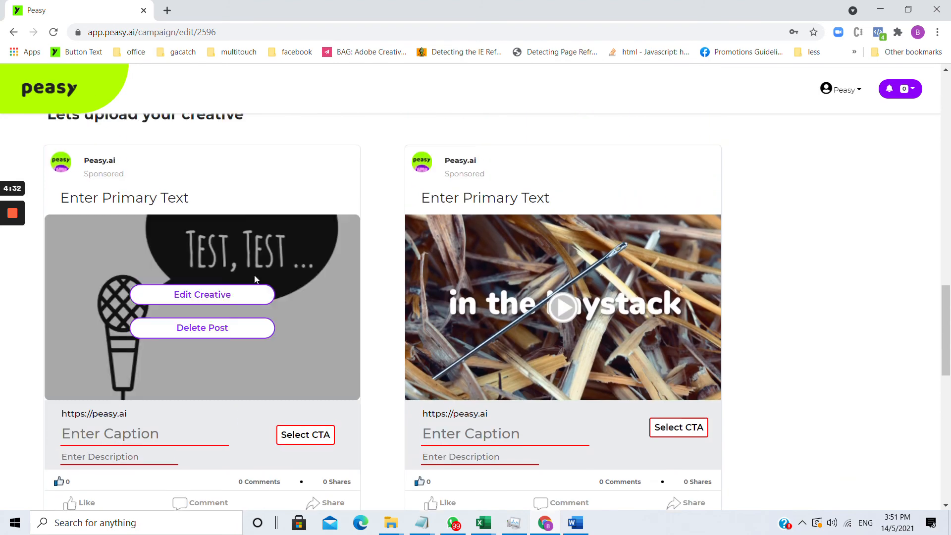
{"action": "scroll", "coordinate": [307, 259], "scroll_direction": "down", "scroll_amount": 3}
{"action": "scroll", "coordinate": [423, 426], "scroll_direction": "up", "scroll_amount": 3}
{"action": "scroll", "coordinate": [422, 427], "scroll_direction": "down", "scroll_amount": 10}
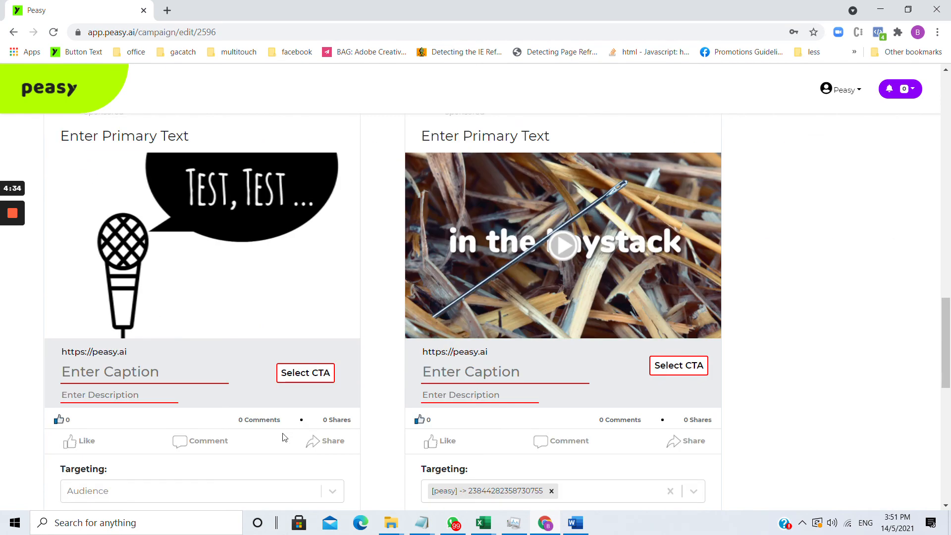
{"action": "scroll", "coordinate": [244, 391], "scroll_direction": "down", "scroll_amount": 3}
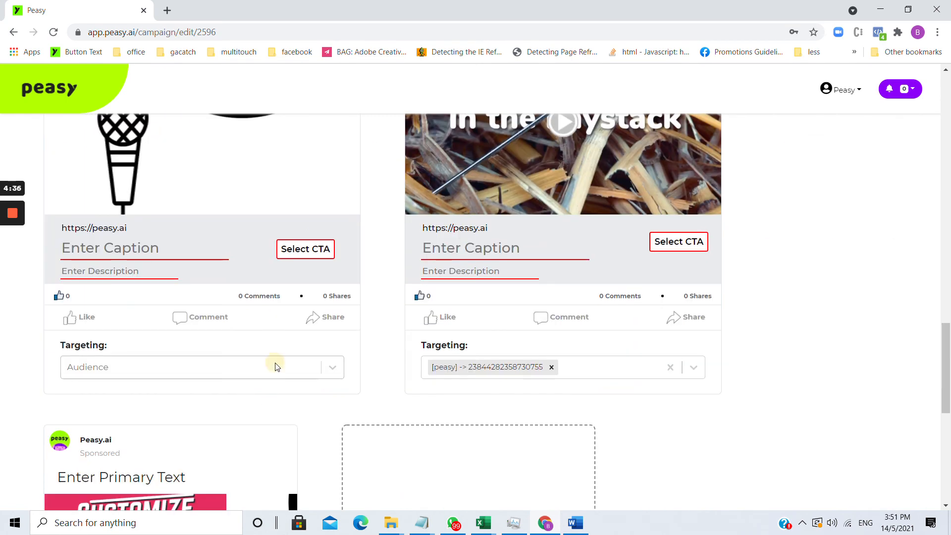
{"action": "left_click", "coordinate": [275, 367]}
{"action": "left_click", "coordinate": [253, 398]}
{"action": "left_click", "coordinate": [248, 367]}
{"action": "left_click", "coordinate": [241, 399]}
{"action": "left_click", "coordinate": [250, 366]}
{"action": "left_click", "coordinate": [246, 414]}
{"action": "left_click", "coordinate": [248, 382]}
{"action": "left_click", "coordinate": [254, 429]}
Enter "primary text" as the microphone post's primary text and "primart yext" as the video post's.
{"action": "scroll", "coordinate": [263, 292], "scroll_direction": "up", "scroll_amount": 6}
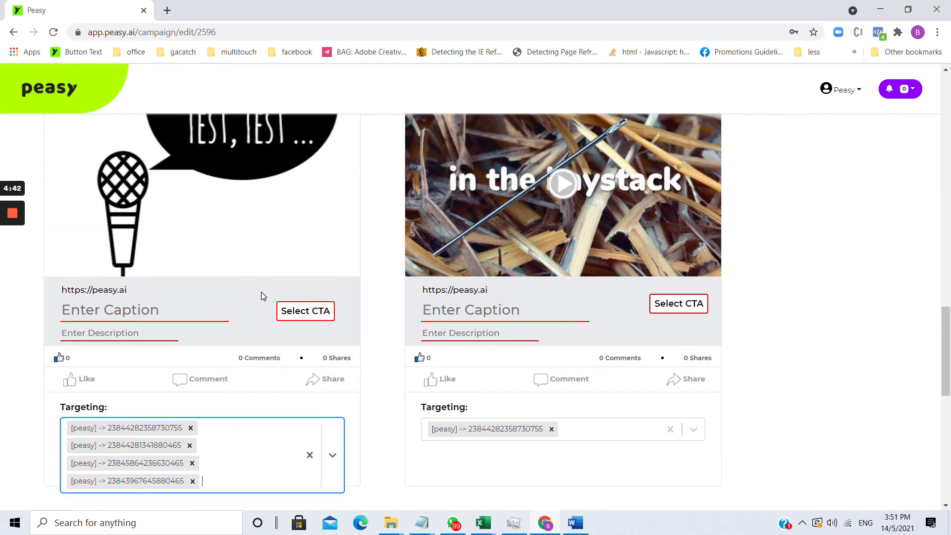
{"action": "left_click", "coordinate": [112, 335]}
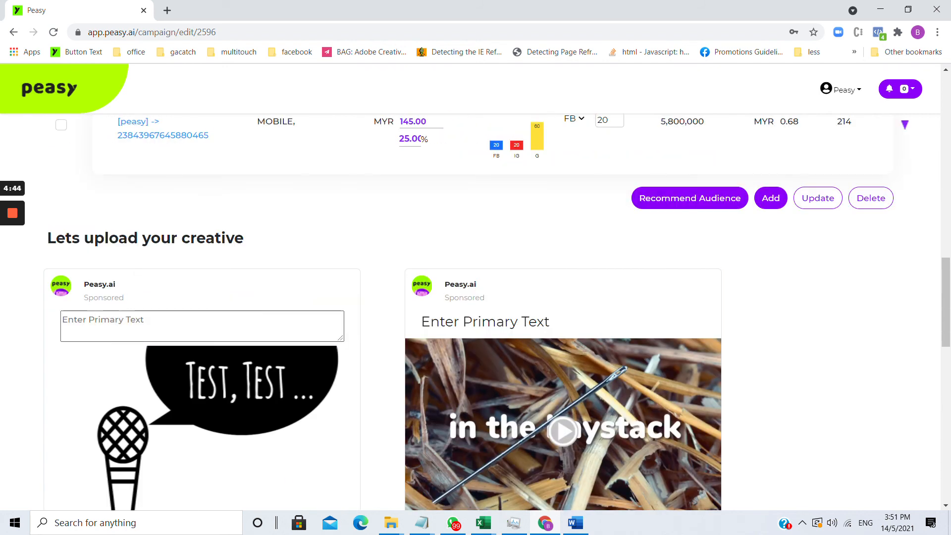
{"action": "type", "text": "primary text"}
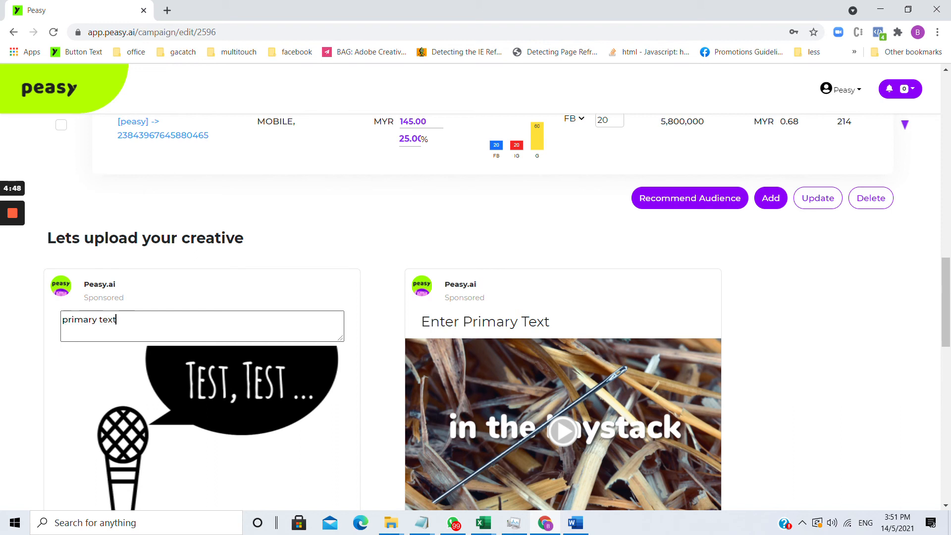
{"action": "left_click", "coordinate": [449, 320]}
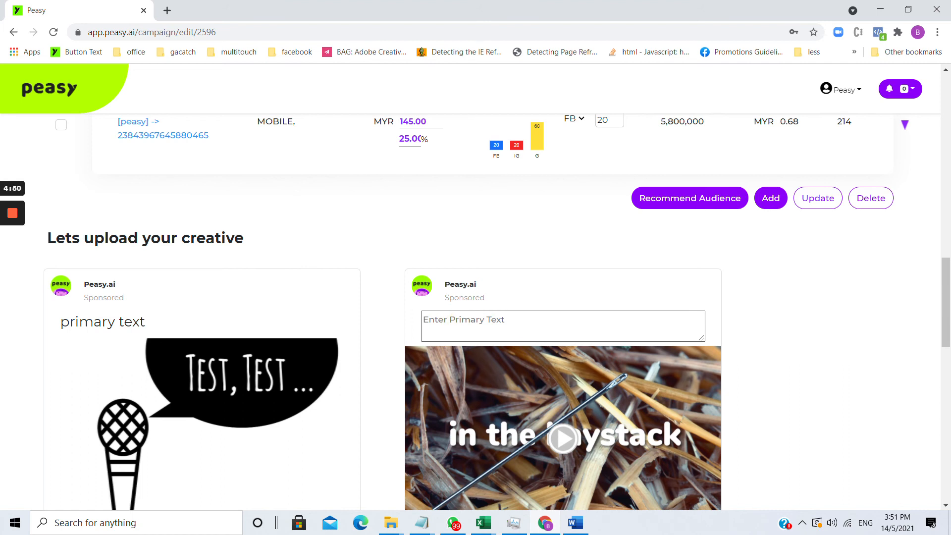
{"action": "type", "text": "primart yext"}
Fill in caption and description: "dasd" for both on the video post, "das" and "dasd" on the microphone post.
{"action": "scroll", "coordinate": [493, 278], "scroll_direction": "down", "scroll_amount": 7}
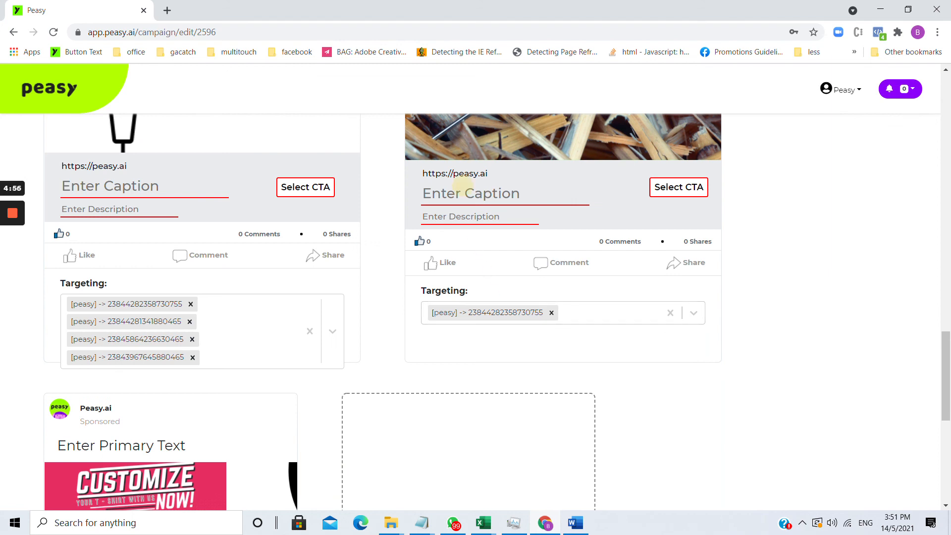
{"action": "left_click", "coordinate": [456, 187]}
{"action": "type", "text": "dasd"}
{"action": "left_click", "coordinate": [436, 209]}
{"action": "type", "text": "dasd"}
{"action": "left_click", "coordinate": [142, 191]}
{"action": "type", "text": "das"}
{"action": "left_click", "coordinate": [132, 208]}
{"action": "type", "text": "dasd"}
Set the call to action to Book Now on the microphone post and Contact Us on the video post.
{"action": "left_click", "coordinate": [296, 188]}
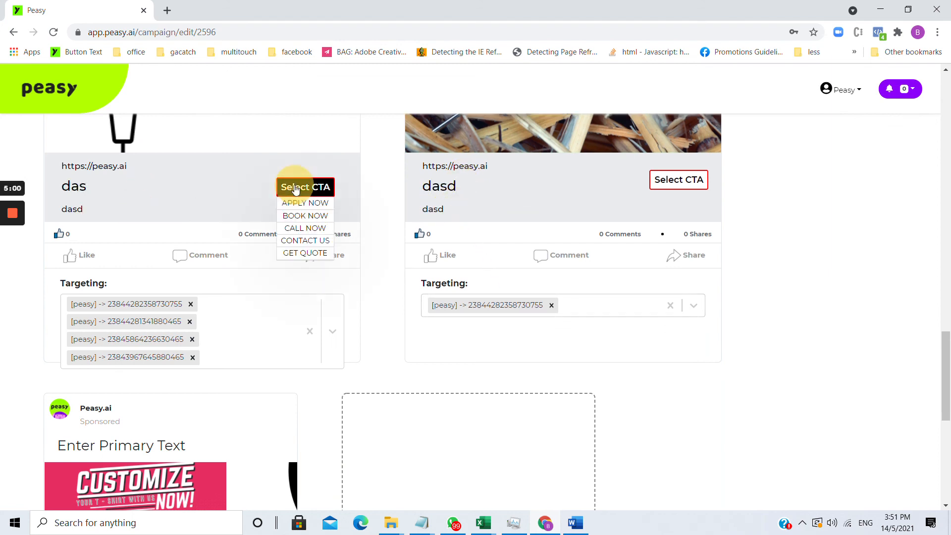
{"action": "left_click", "coordinate": [306, 216]}
{"action": "left_click", "coordinate": [669, 180]}
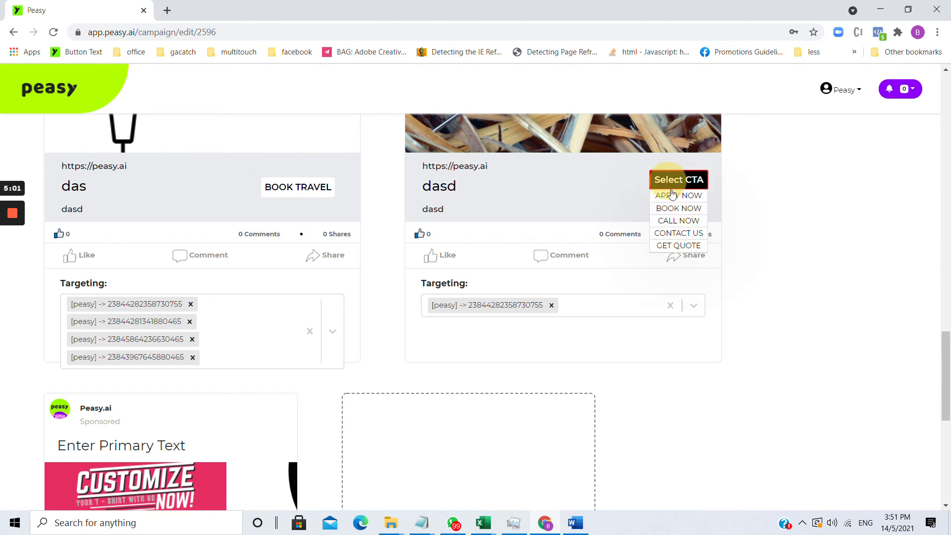
{"action": "left_click", "coordinate": [690, 230]}
Delete the carousel post from the campaign's creatives.
{"action": "scroll", "coordinate": [756, 243], "scroll_direction": "down", "scroll_amount": 8}
{"action": "scroll", "coordinate": [753, 248], "scroll_direction": "up", "scroll_amount": 4}
{"action": "scroll", "coordinate": [149, 298], "scroll_direction": "down", "scroll_amount": 1}
{"action": "left_click", "coordinate": [178, 159]}
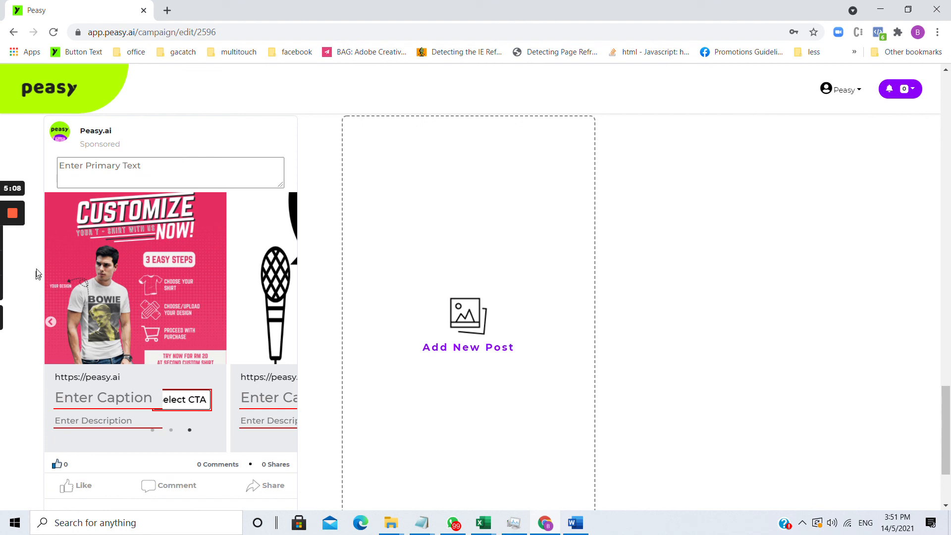
{"action": "scroll", "coordinate": [647, 272], "scroll_direction": "down", "scroll_amount": 10}
{"action": "scroll", "coordinate": [654, 278], "scroll_direction": "up", "scroll_amount": 10}
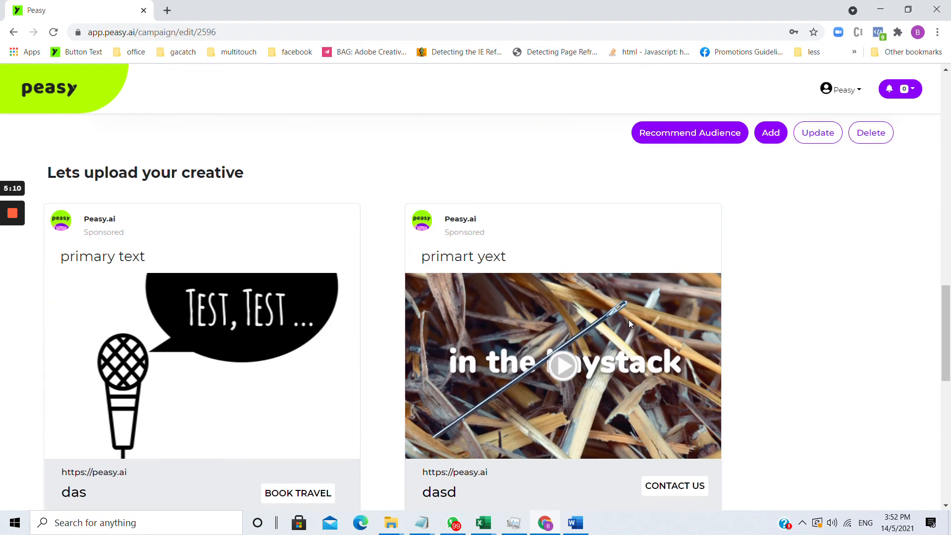
{"action": "mouse_move", "coordinate": [629, 323]}
Check the audience targeting of the microphone and video posts.
{"action": "scroll", "coordinate": [666, 303], "scroll_direction": "down", "scroll_amount": 5}
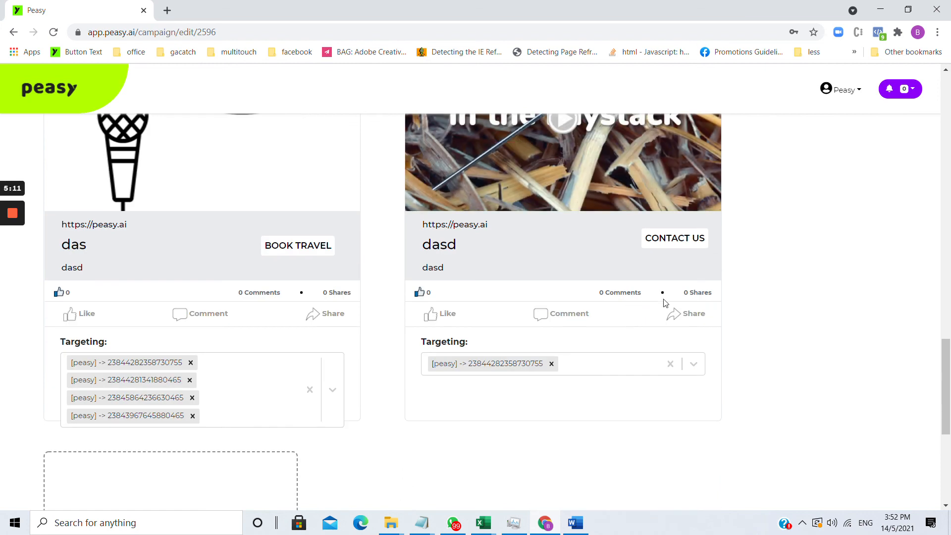
{"action": "scroll", "coordinate": [646, 393], "scroll_direction": "down", "scroll_amount": 5}
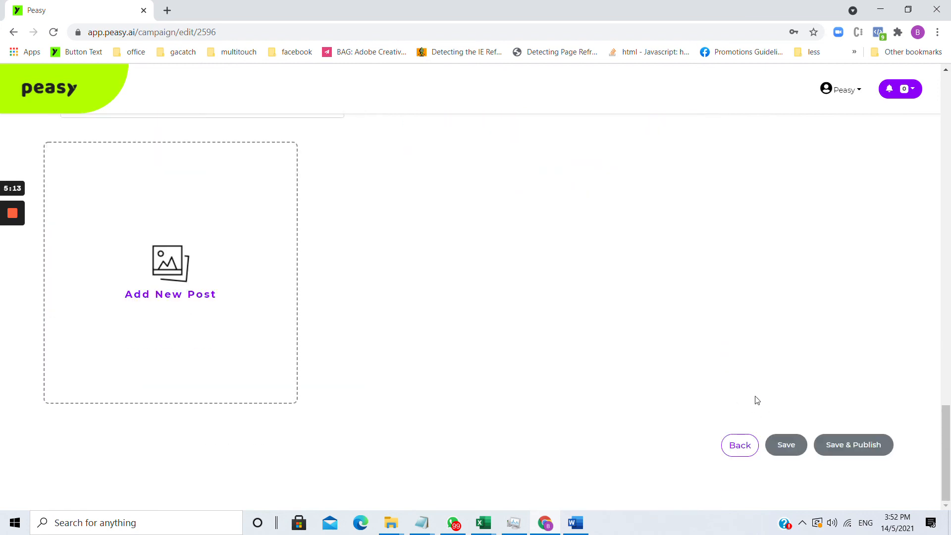
{"action": "scroll", "coordinate": [517, 267], "scroll_direction": "up", "scroll_amount": 4}
{"action": "left_click", "coordinate": [318, 282]}
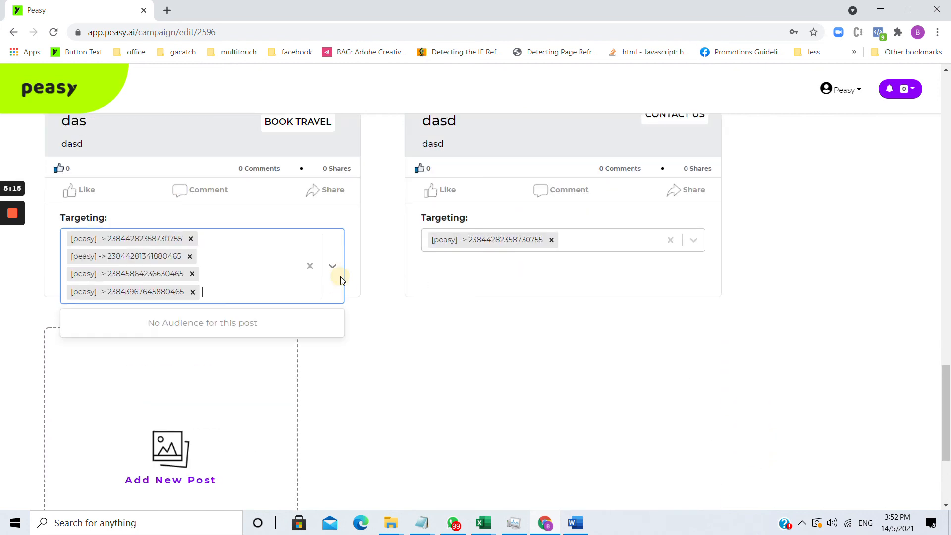
{"action": "left_click", "coordinate": [633, 240]}
{"action": "left_click", "coordinate": [693, 241]}
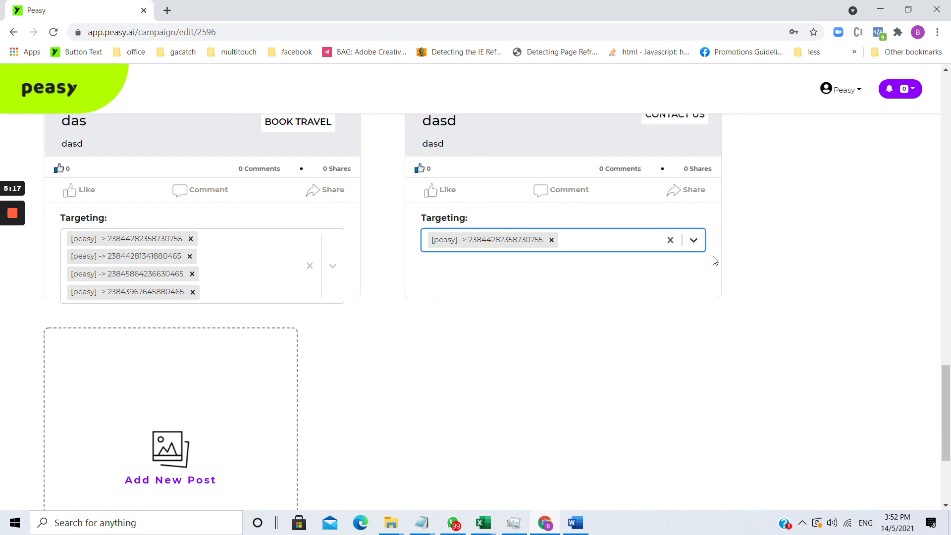
Look over the remaining two creatives and save the campaign without publishing it.
{"action": "scroll", "coordinate": [687, 323], "scroll_direction": "up", "scroll_amount": 15}
{"action": "scroll", "coordinate": [682, 330], "scroll_direction": "down", "scroll_amount": 15}
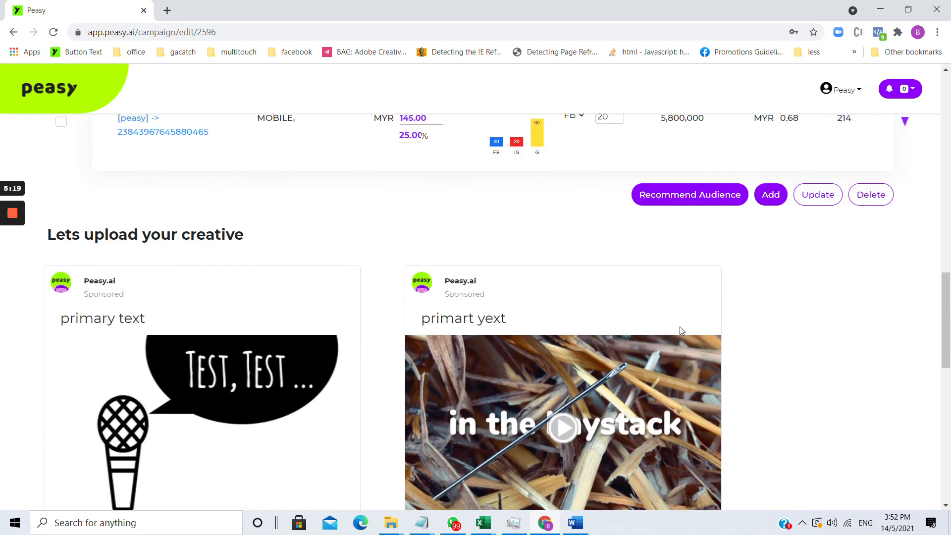
{"action": "scroll", "coordinate": [753, 469], "scroll_direction": "down", "scroll_amount": 5}
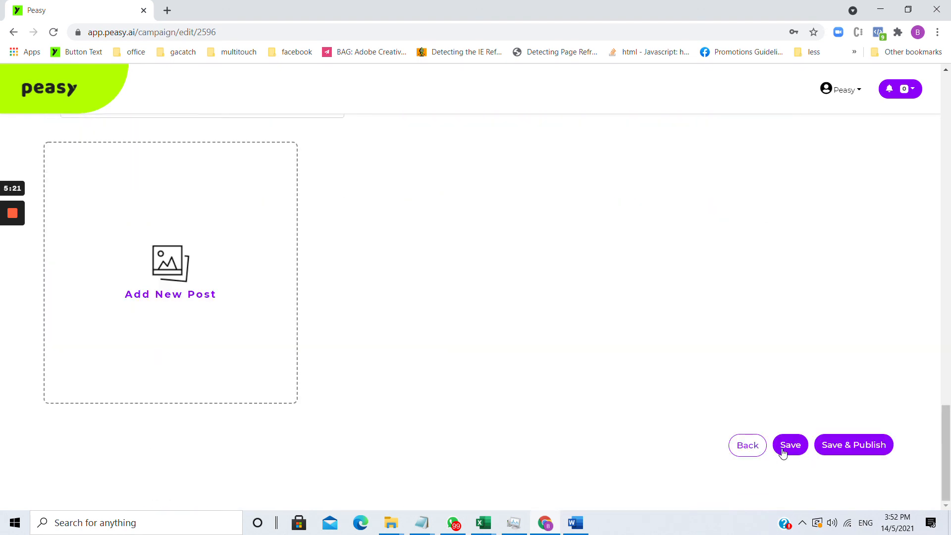
{"action": "left_click", "coordinate": [790, 445]}
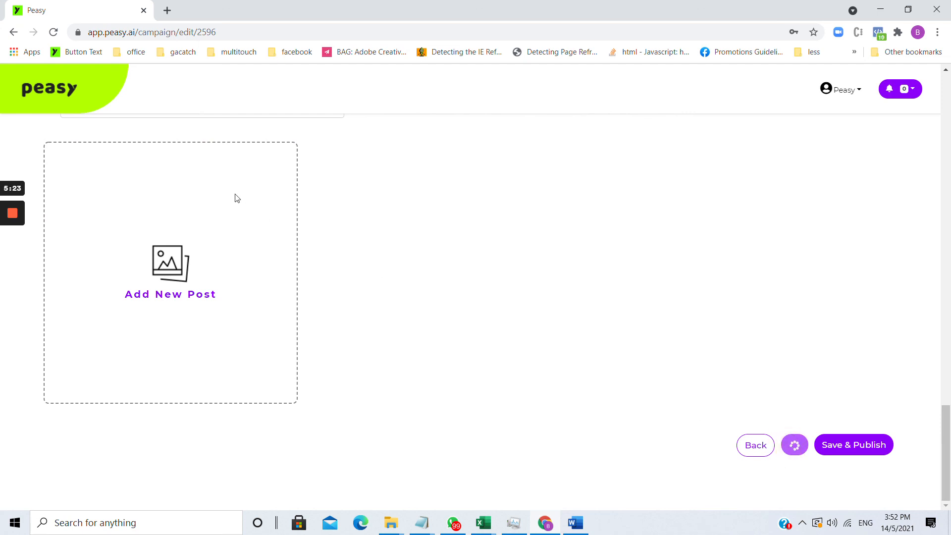
{"action": "scroll", "coordinate": [853, 420], "scroll_direction": "down", "scroll_amount": 5}
{"action": "scroll", "coordinate": [202, 284], "scroll_direction": "up", "scroll_amount": 15}
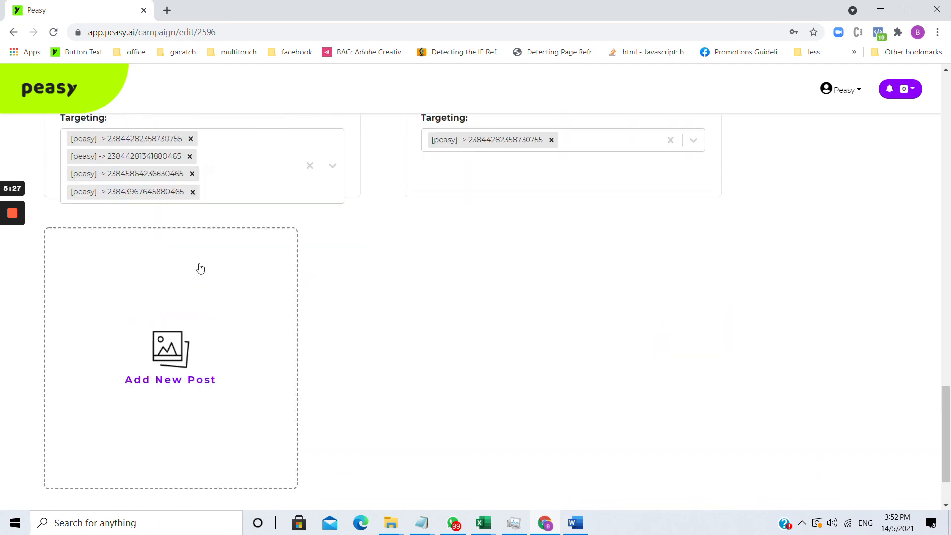
{"action": "mouse_move", "coordinate": [3, 223]}
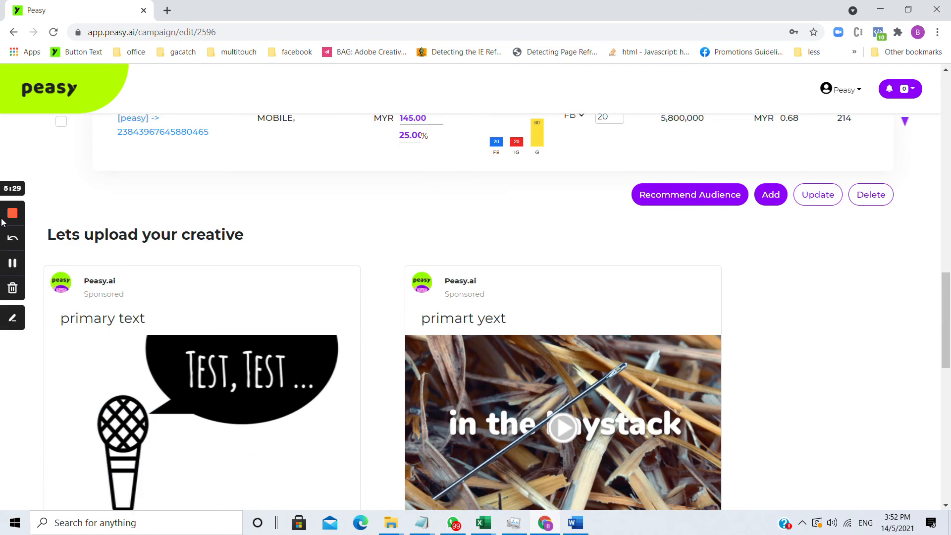
{"action": "scroll", "coordinate": [118, 228], "scroll_direction": "up", "scroll_amount": 10}
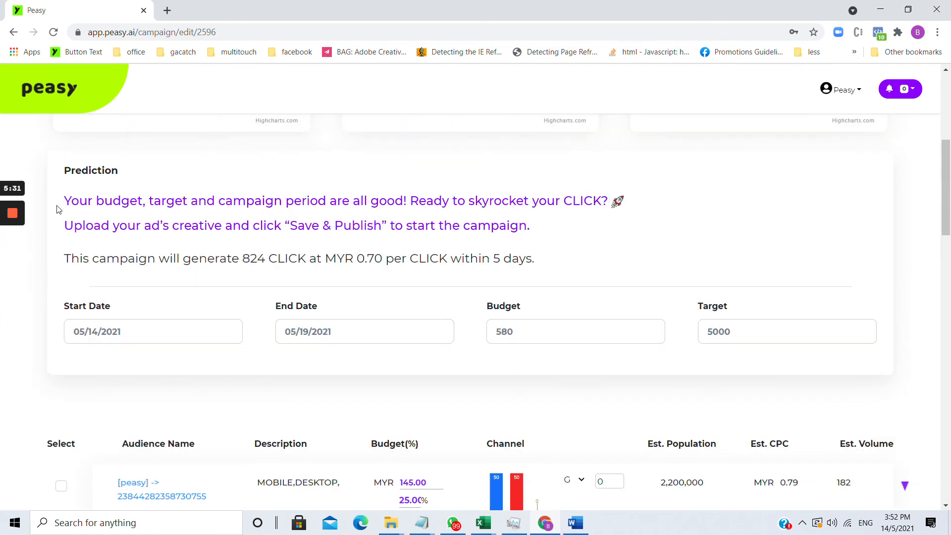